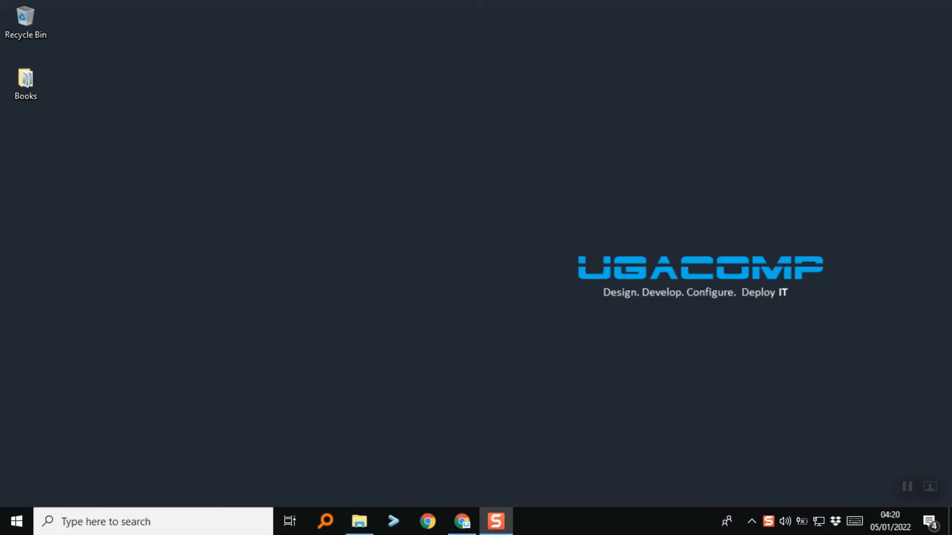
# Step: Switch to Chrome and bring up the Google results for what a resource group is in Azure
pyautogui.click(461, 521)
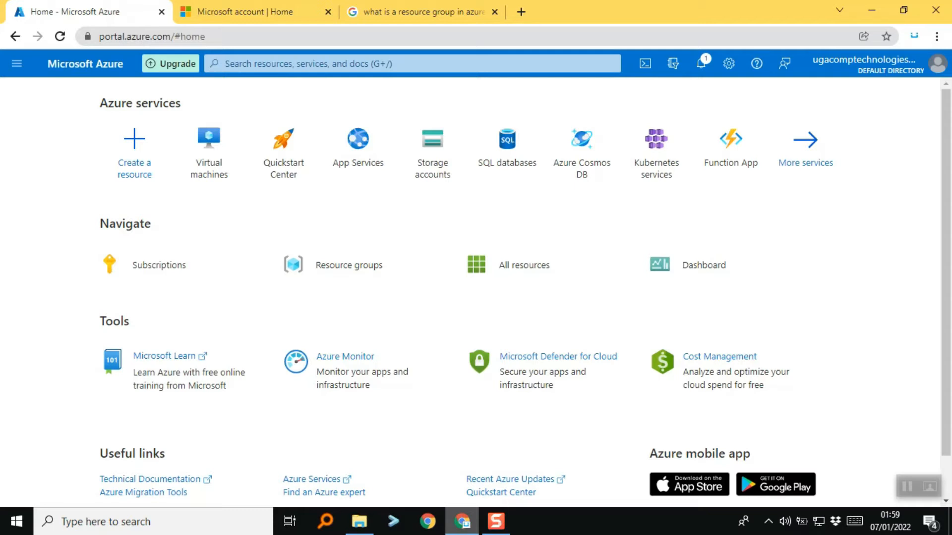
pyautogui.click(419, 11)
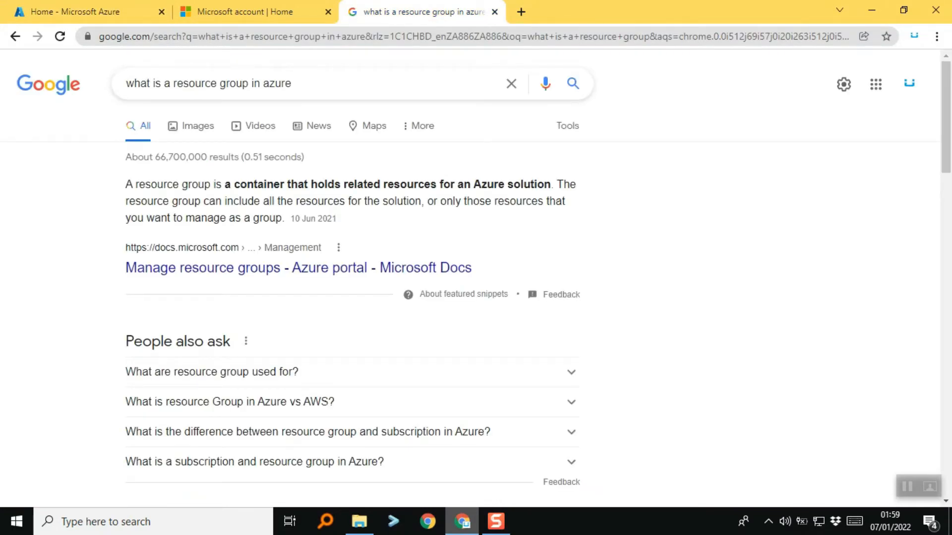
pyautogui.click(339, 36)
pyautogui.click(338, 36)
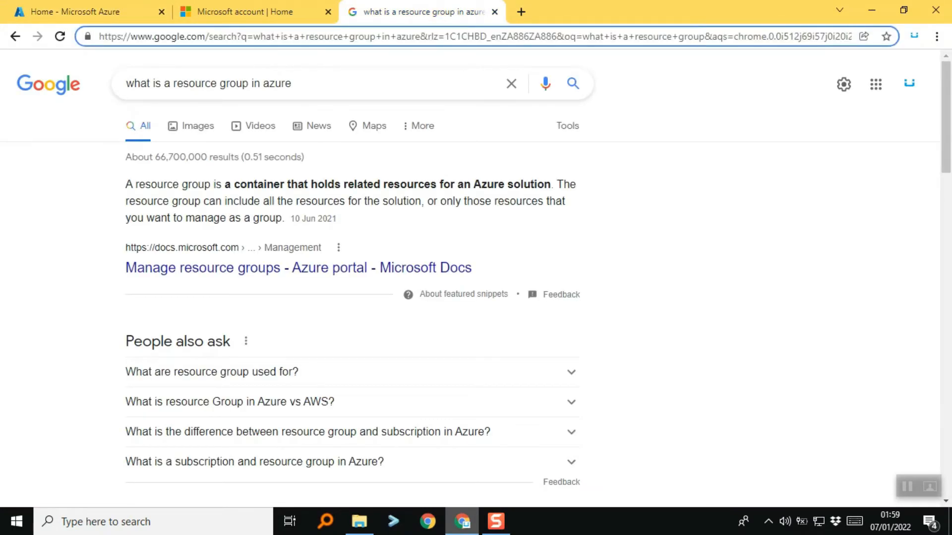
pyautogui.write('mi')
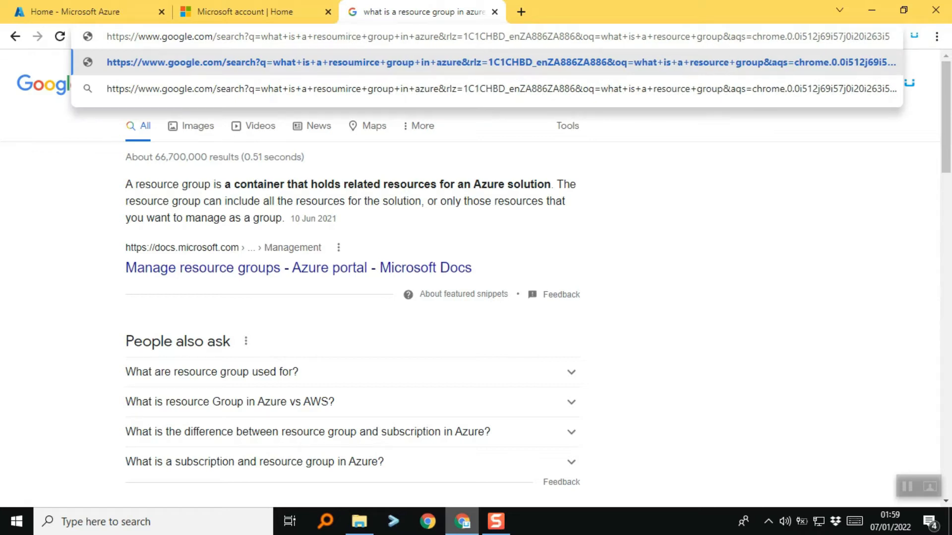
pyautogui.click(694, 199)
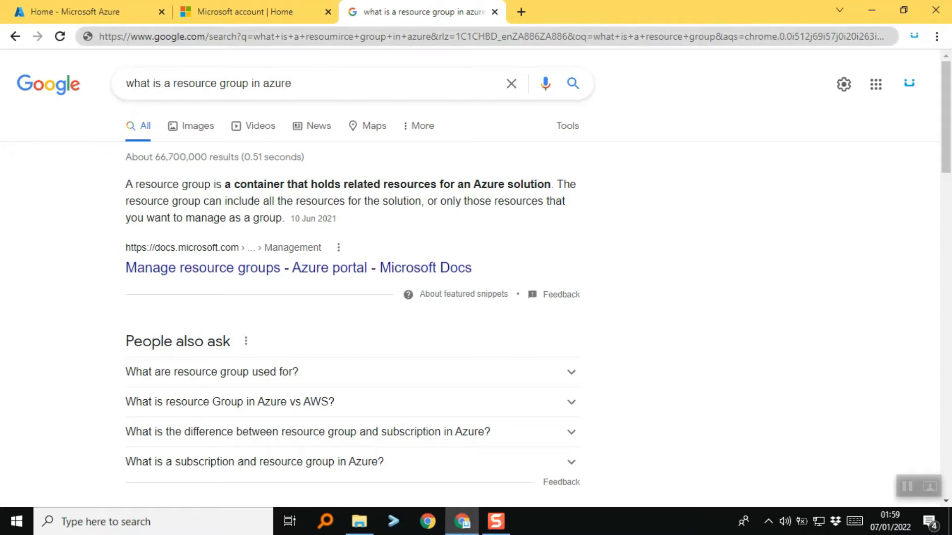
pyautogui.hotkey('ctrl', 'l')
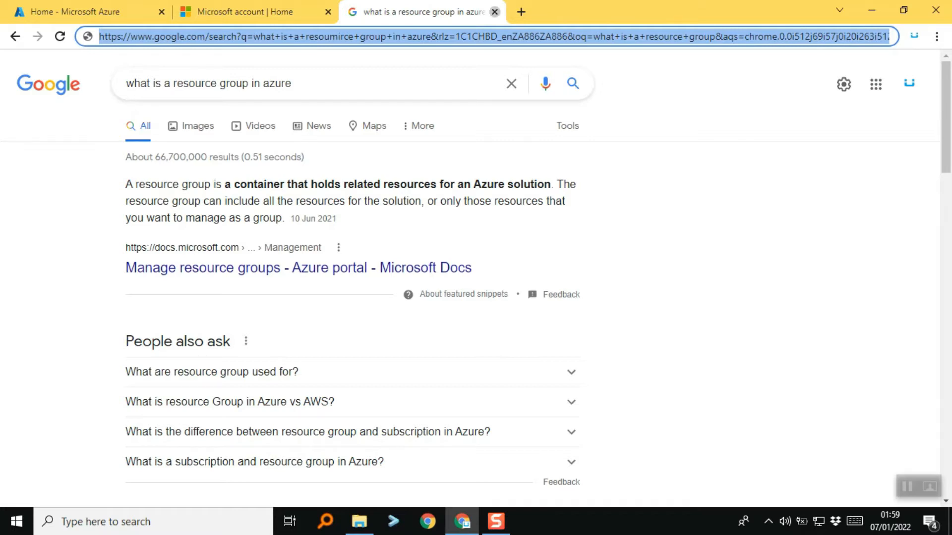
# Step: Close the Google results page about resource groups and return to the Azure portal home page
pyautogui.click(494, 12)
pyautogui.hotkey('ctrl', 'shift', 'Tab')
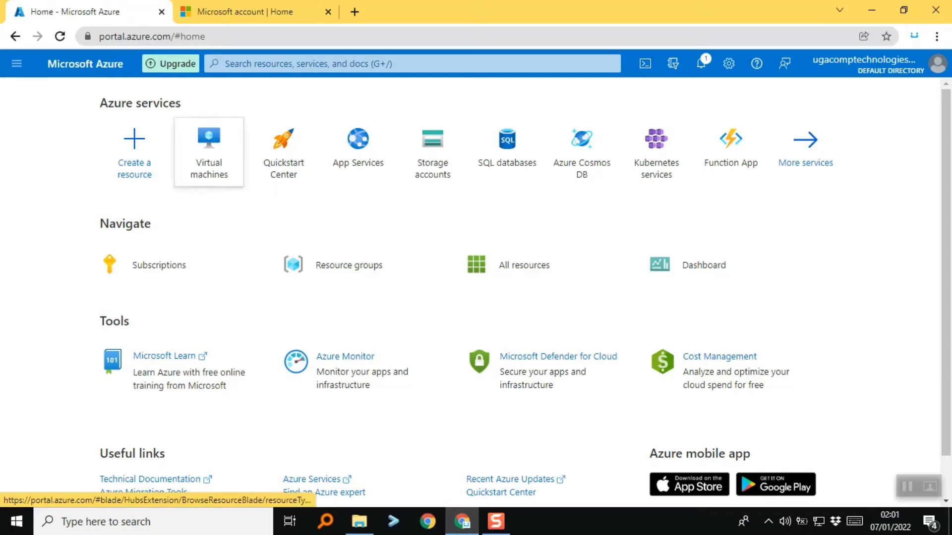
# Step: Go to the Virtual machines service and start creating a new virtual machine without a preset configuration
pyautogui.click(209, 151)
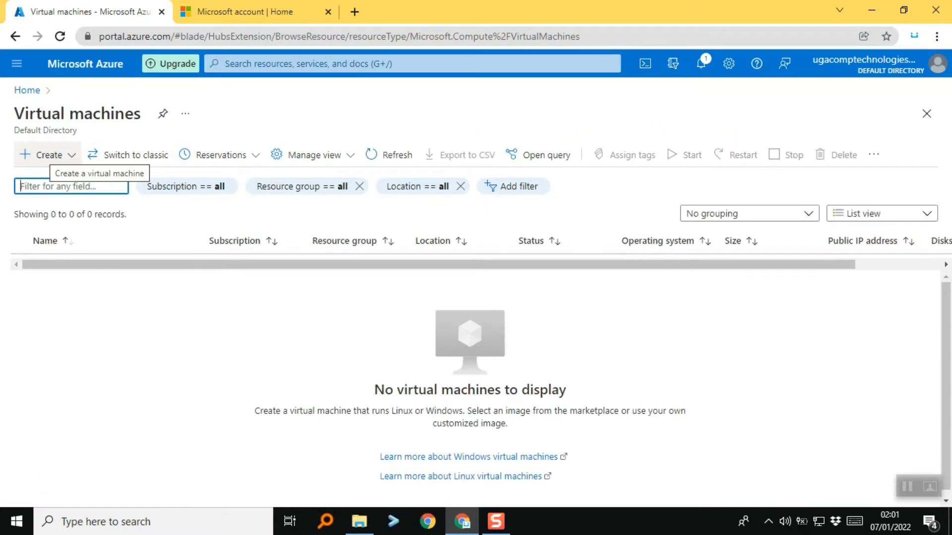
pyautogui.click(47, 155)
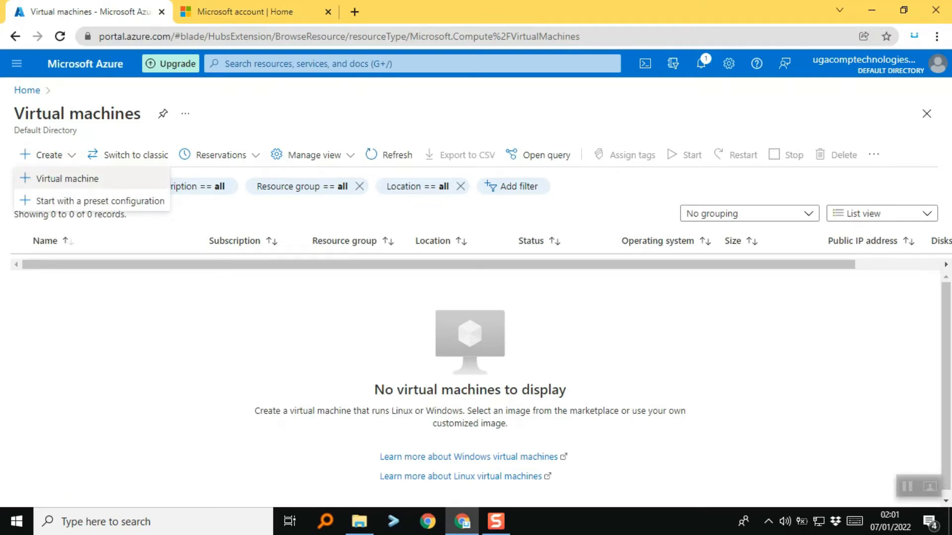
pyautogui.press('Escape')
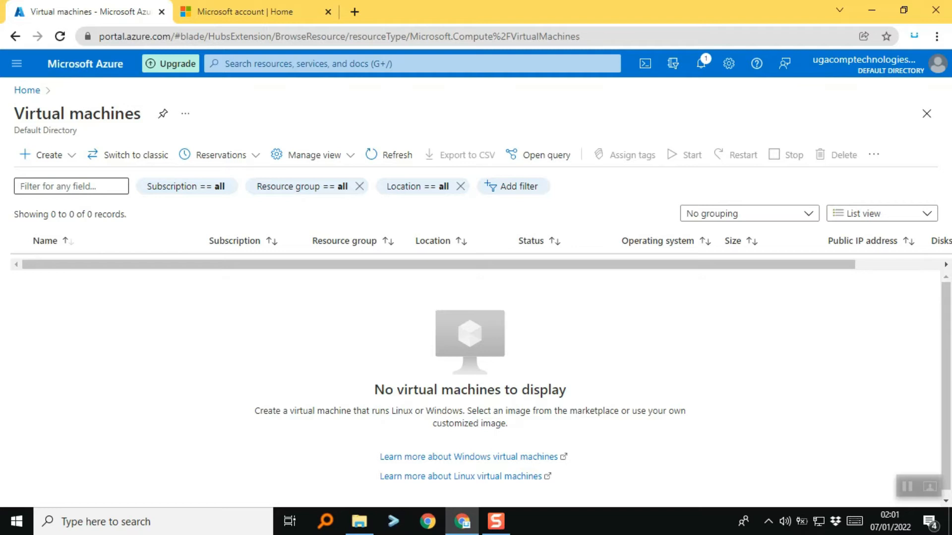
pyautogui.click(48, 155)
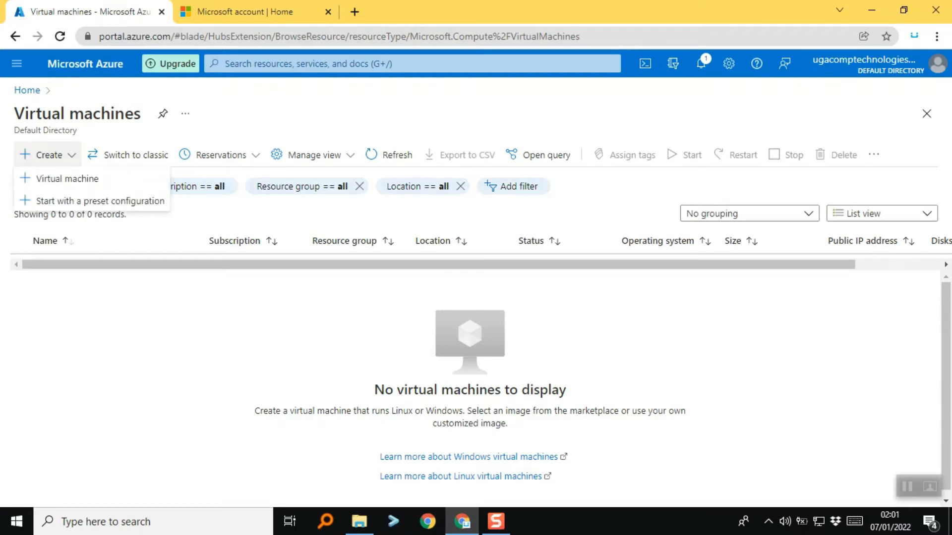
pyautogui.click(67, 178)
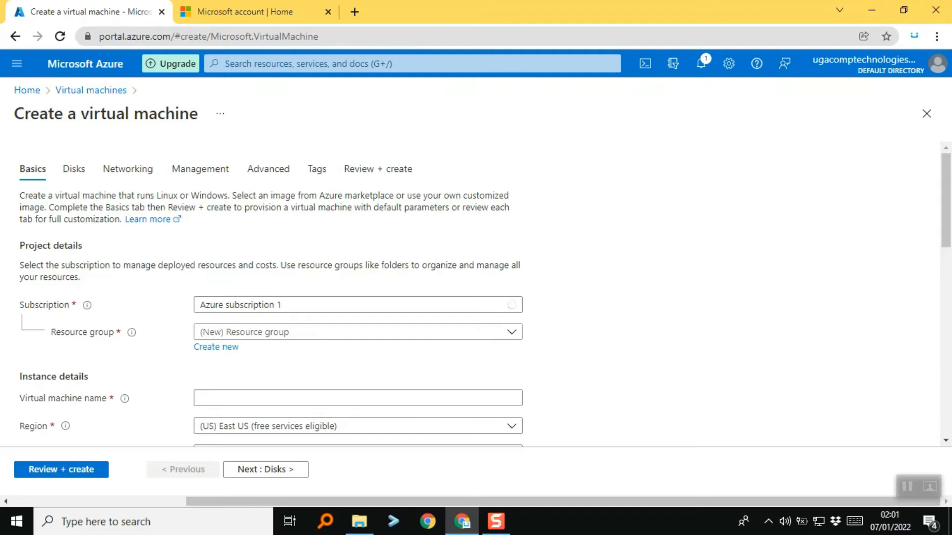
# Step: Examine which subscriptions are available for the new virtual machine in the project details
pyautogui.scroll(-1, 476, 298)
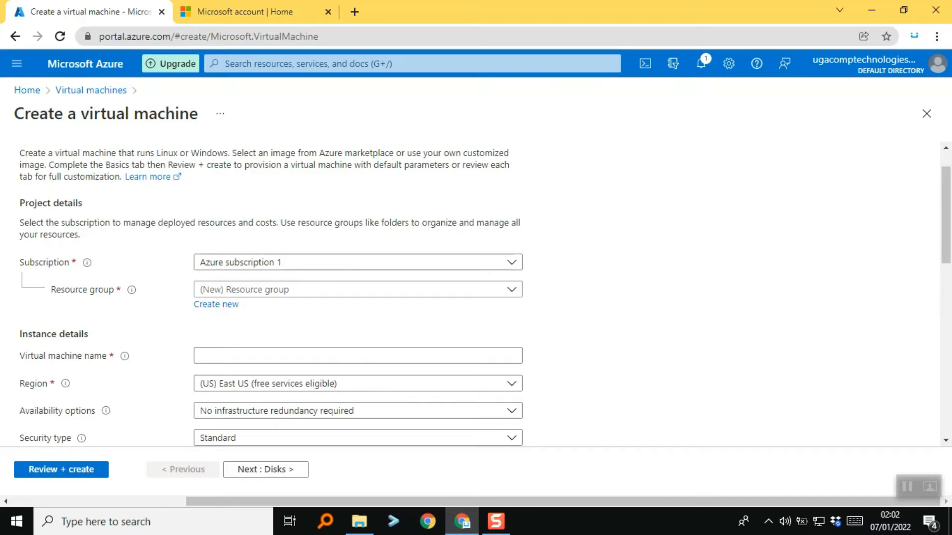
pyautogui.click(358, 262)
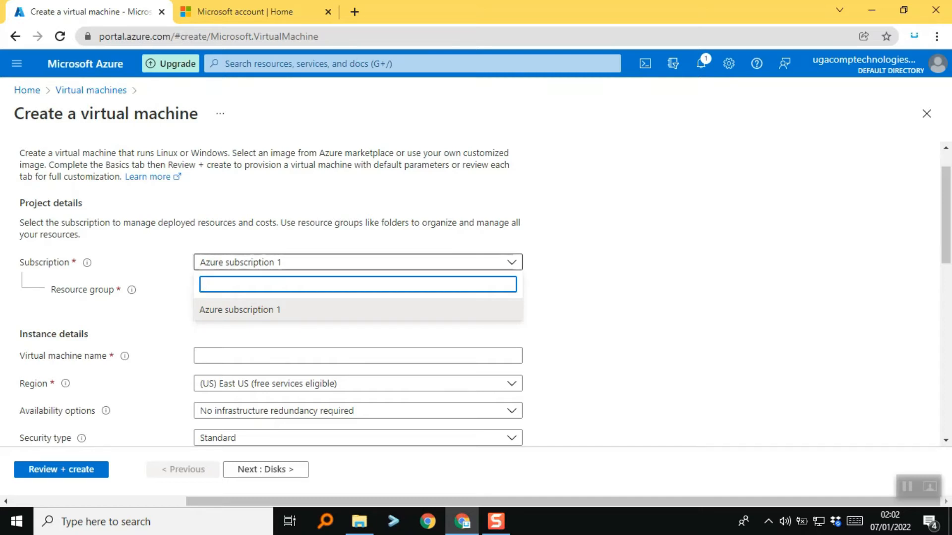
pyautogui.press('Escape')
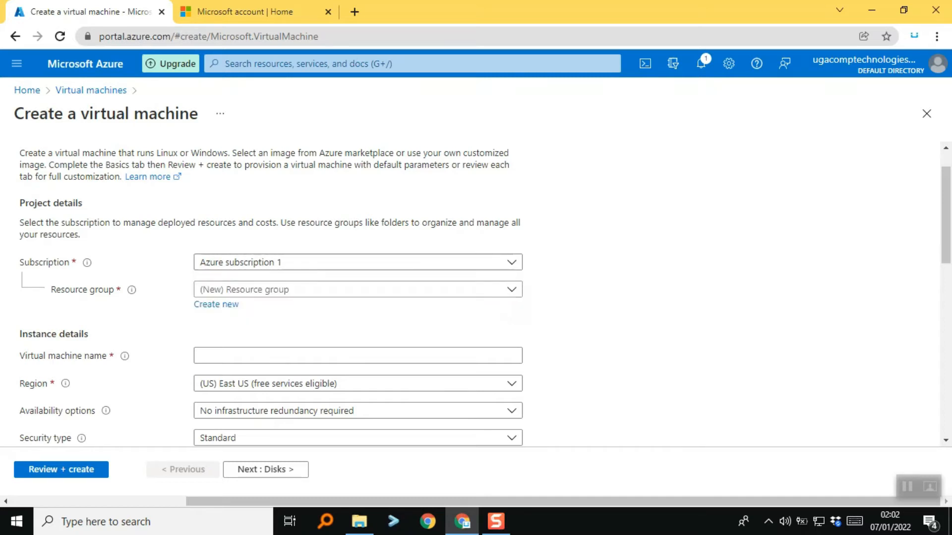
# Step: Name the virtual machine Tutorial in the instance details
pyautogui.scroll(-2, 476, 295)
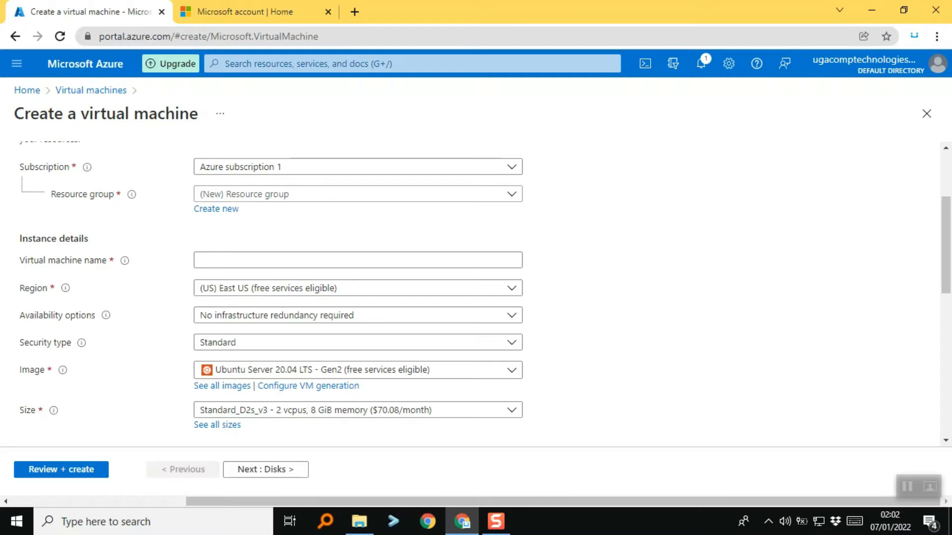
pyautogui.scroll(-1, 357, 290)
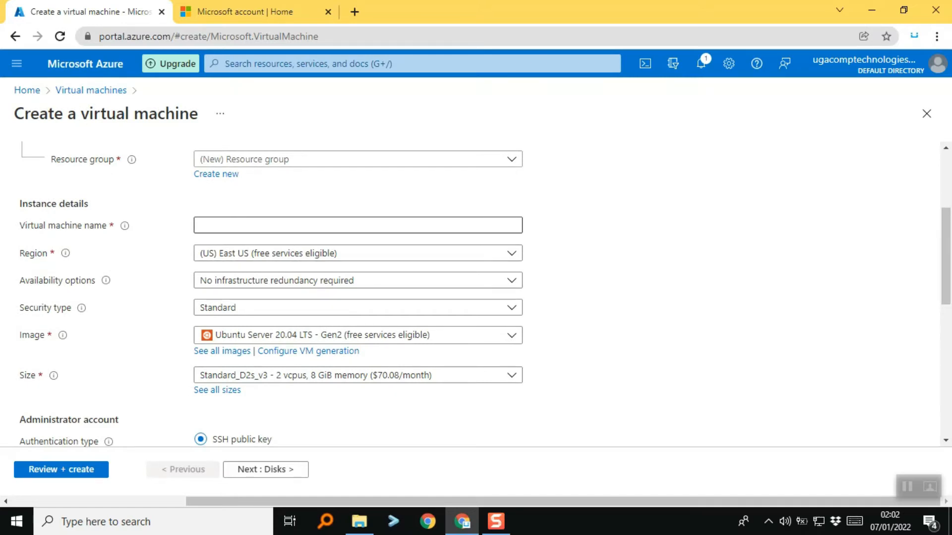
pyautogui.click(358, 225)
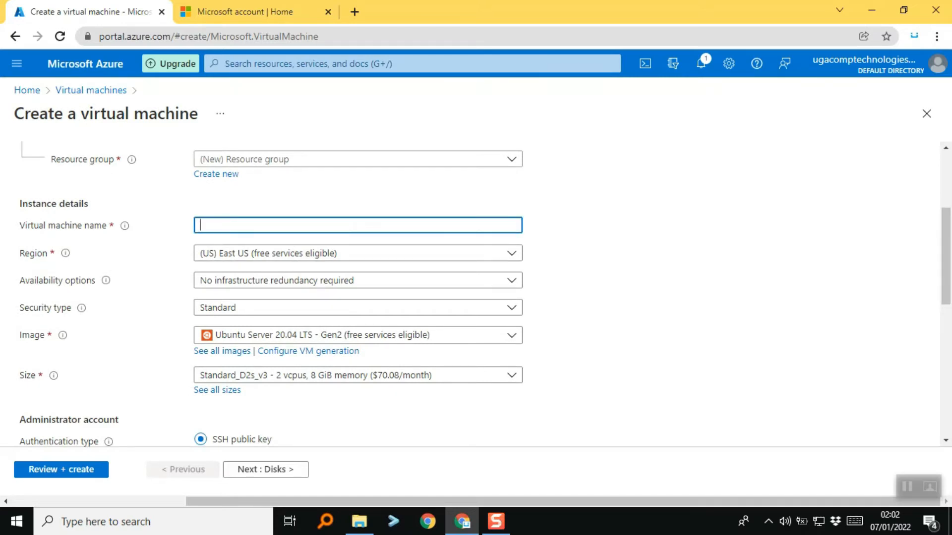
pyautogui.moveTo(125, 225)
pyautogui.write('Tutorial')
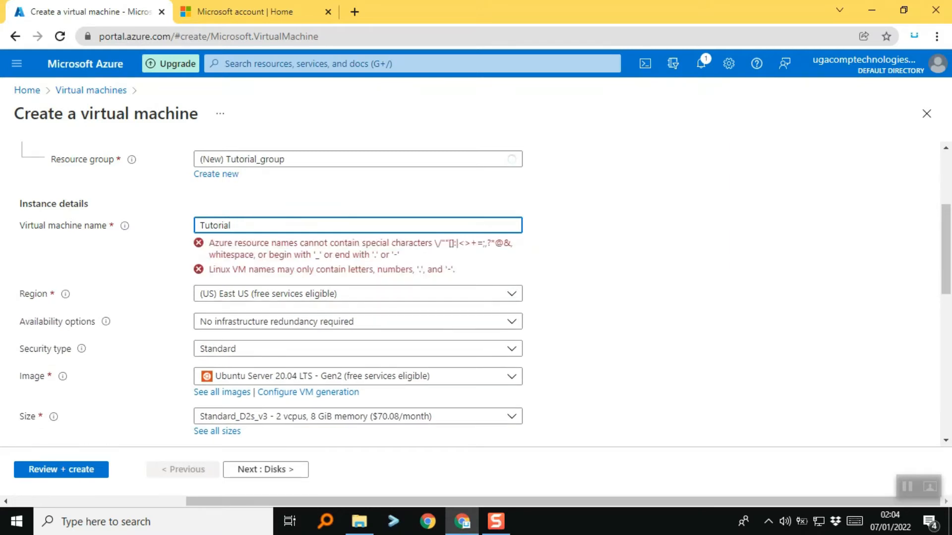
pyautogui.press('BackSpace')
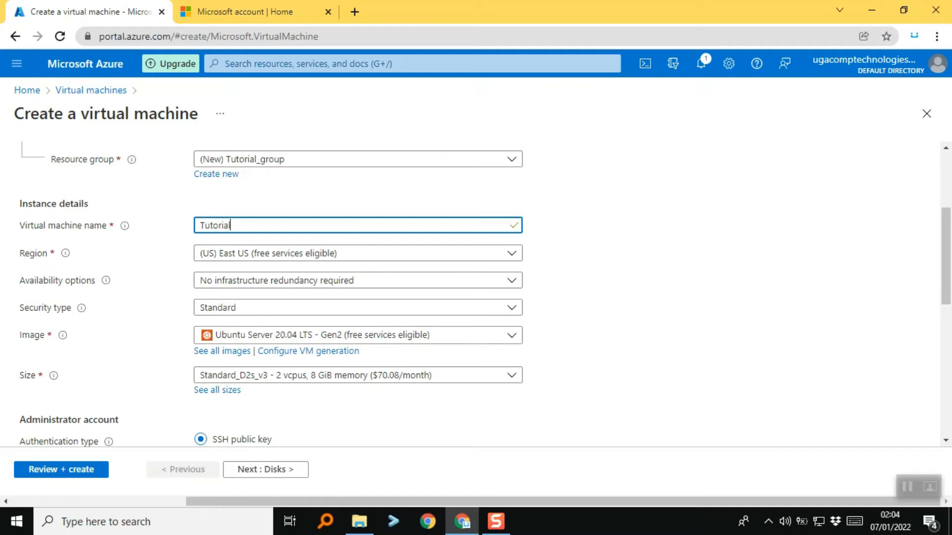
pyautogui.write('*')
# Step: Examine the available regions and availability options for the virtual machine, leaving the selections as they are
pyautogui.moveTo(65, 253)
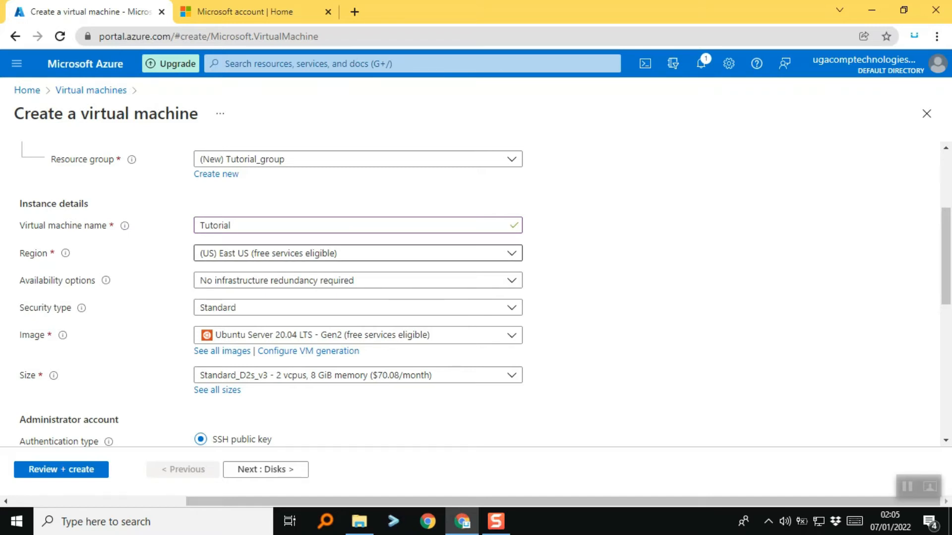
pyautogui.click(512, 253)
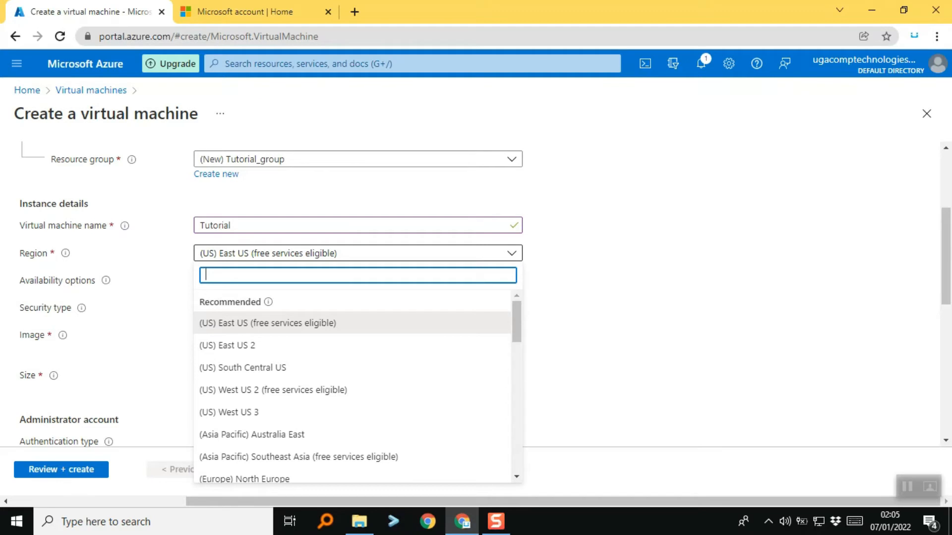
pyautogui.press('Escape')
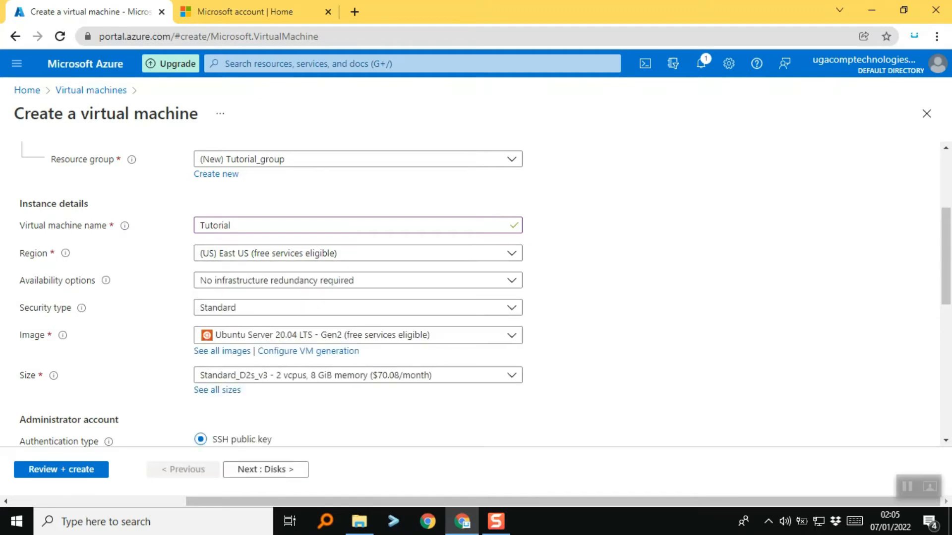
pyautogui.click(512, 281)
pyautogui.press('Escape')
# Step: Examine the Linux and Windows operating system images offered for the virtual machine without changing the selection
pyautogui.moveTo(63, 335)
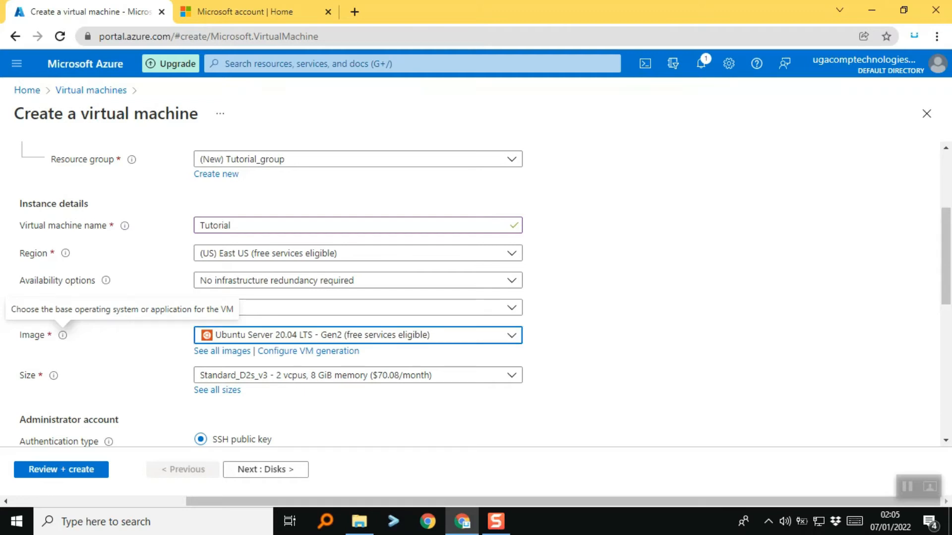
pyautogui.click(357, 335)
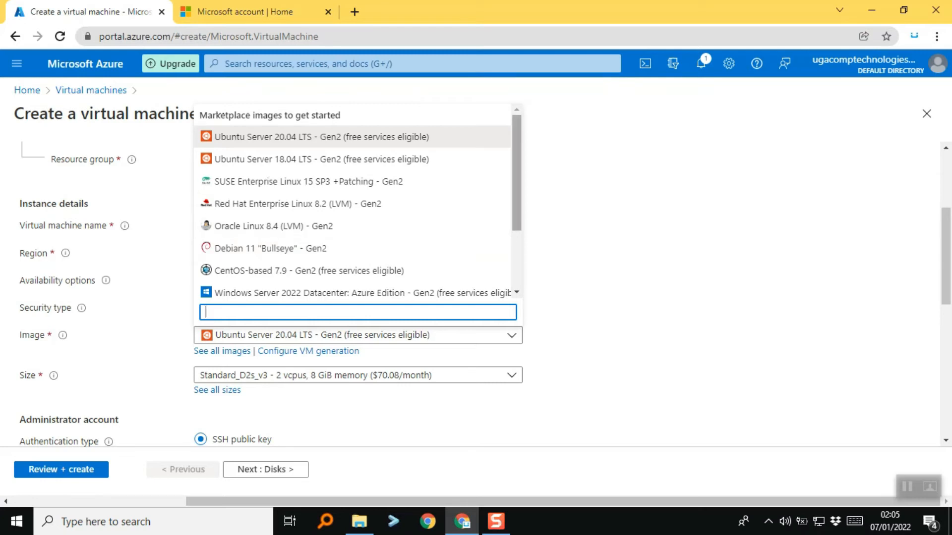
pyautogui.scroll(-3, 352, 208)
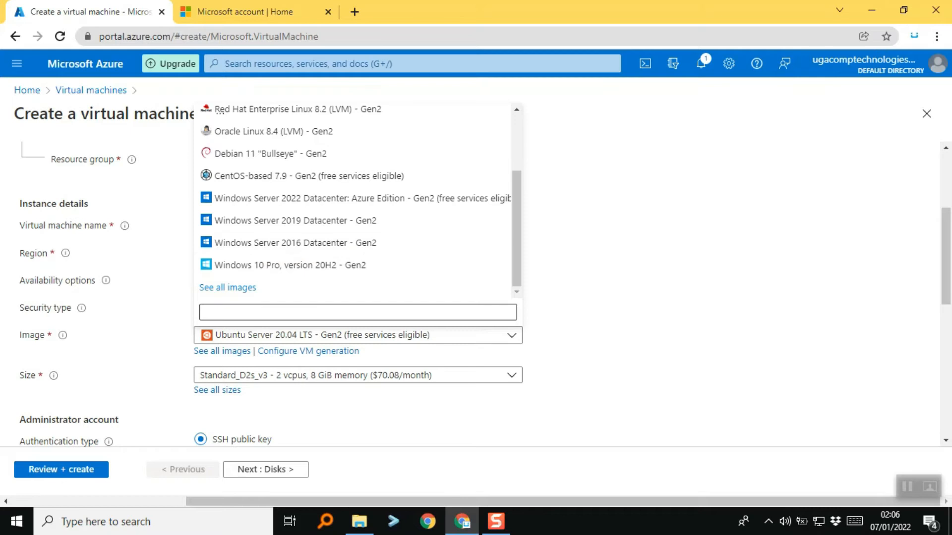
pyautogui.scroll(3, 219, 112)
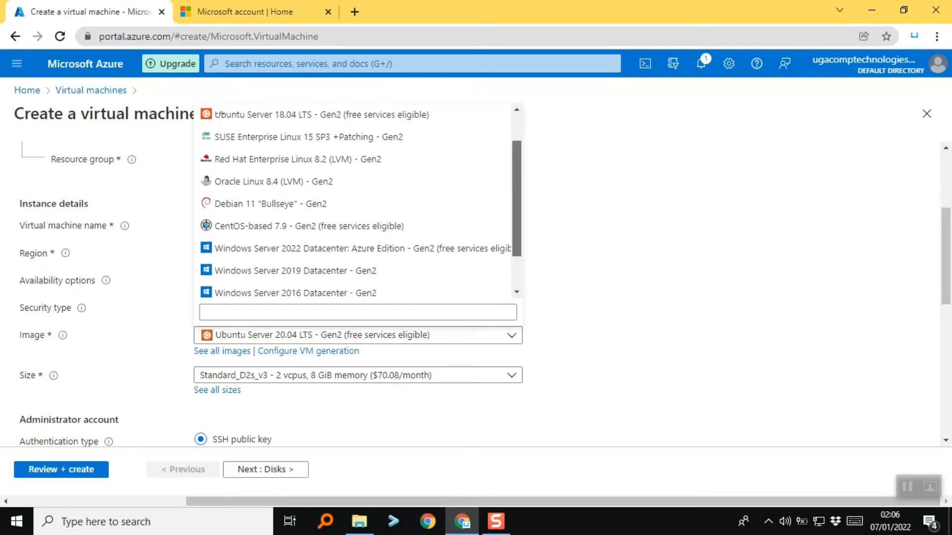
pyautogui.scroll(1, 220, 112)
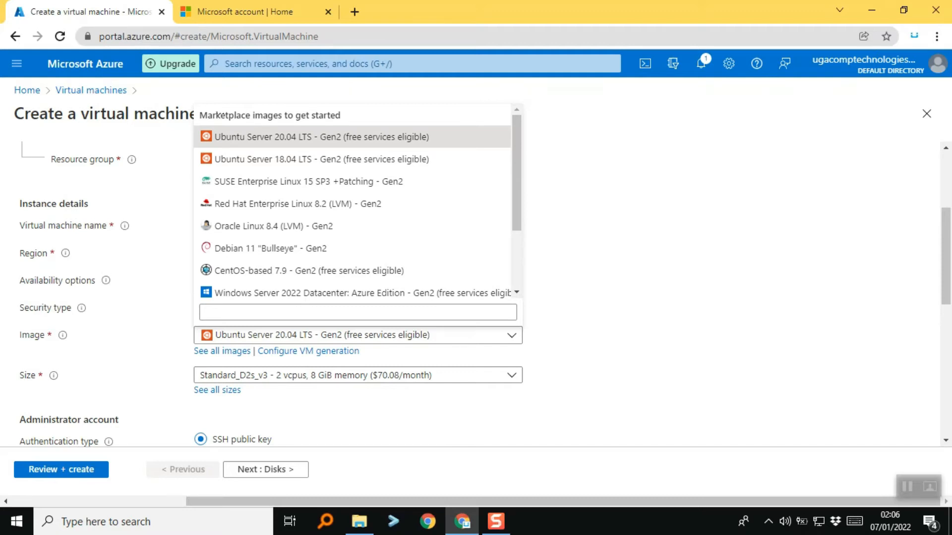
pyautogui.press('Escape')
# Step: Set the virtual machine size to Standard_D4s_v3 with 4 vcpus and 16 GiB memory
pyautogui.scroll(-3, 476, 294)
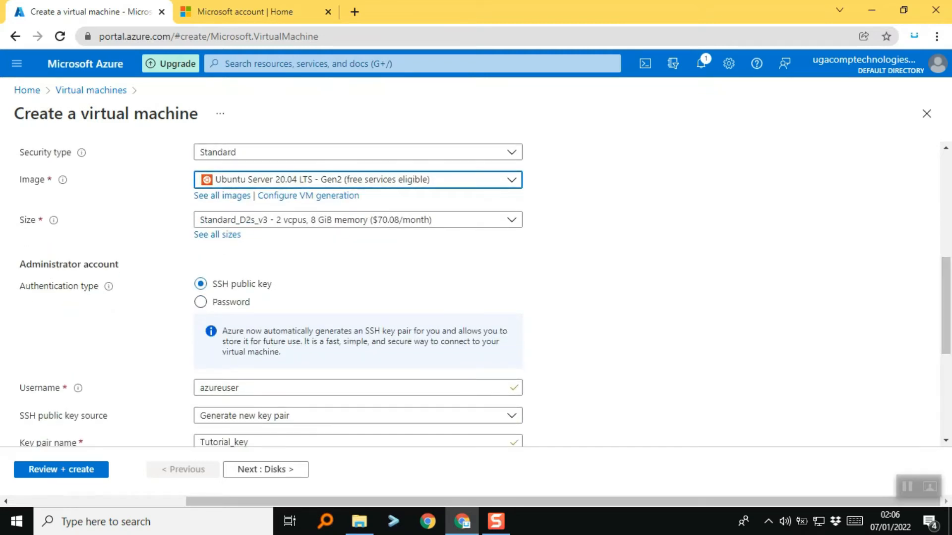
pyautogui.moveTo(54, 220)
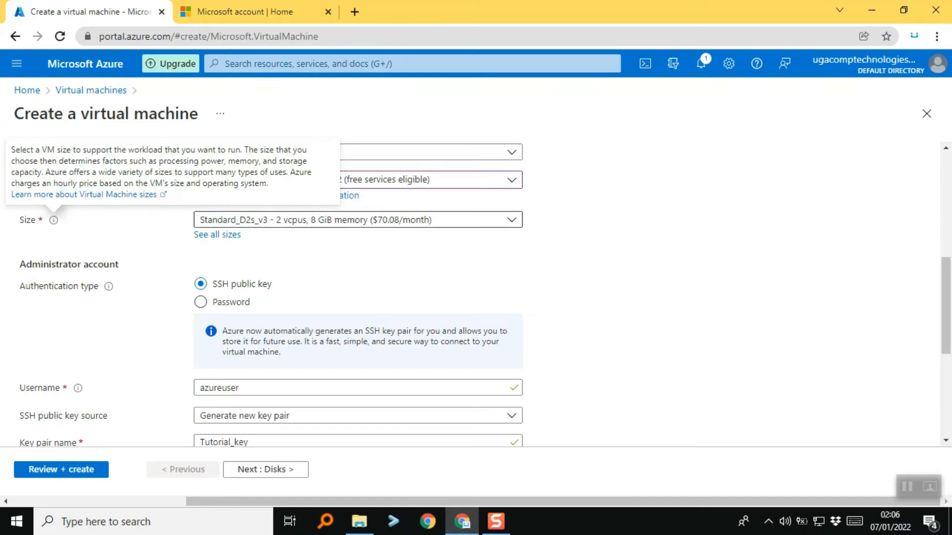
pyautogui.click(357, 220)
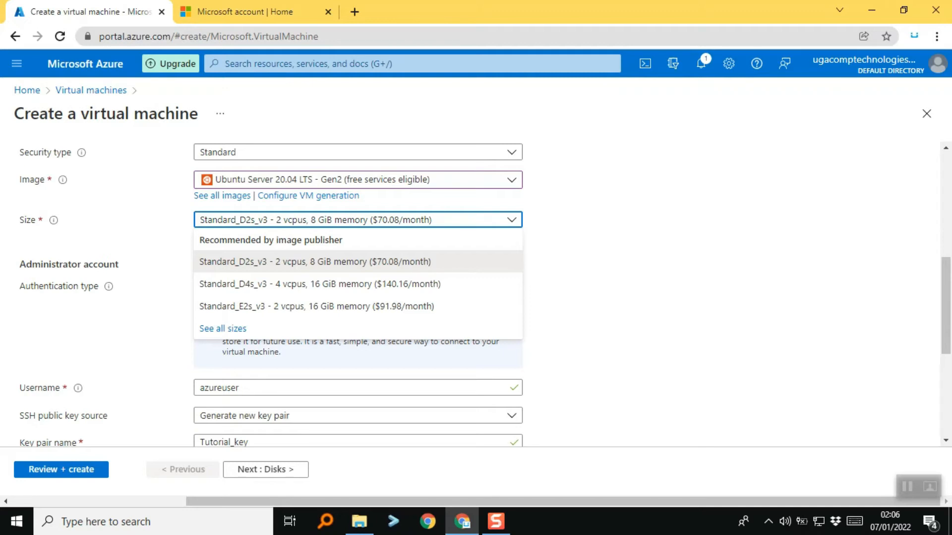
pyautogui.press('Escape')
pyautogui.hotkey('alt', 'Down')
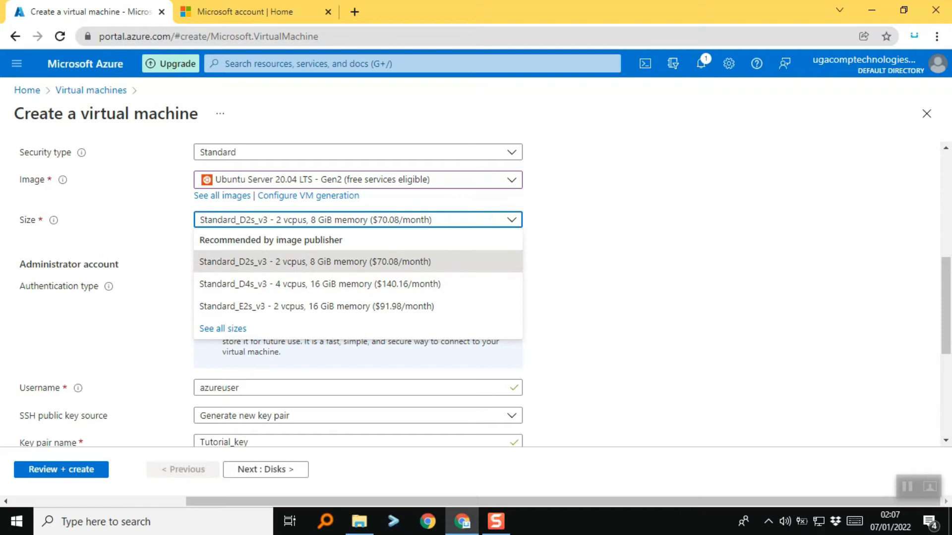
pyautogui.click(320, 284)
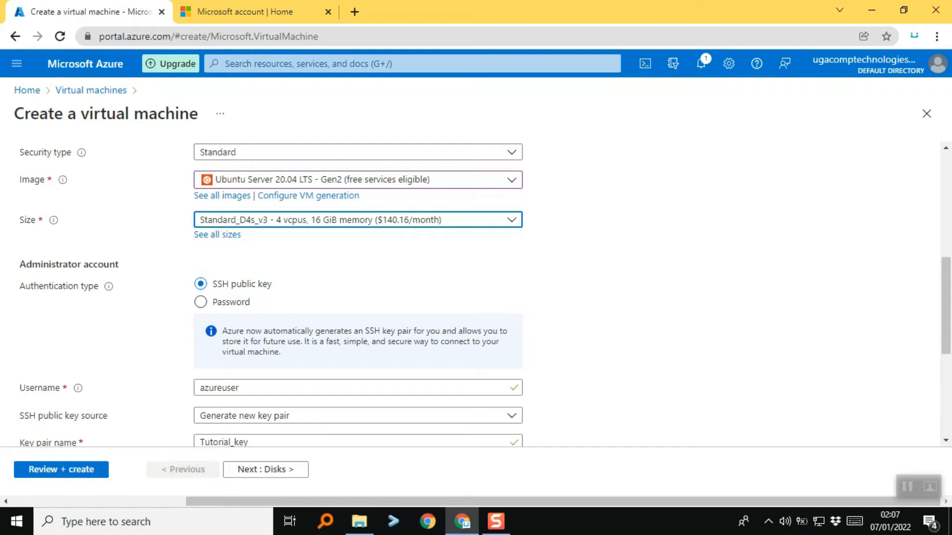
# Step: Set the administrator account's authentication type to Password
pyautogui.click(220, 302)
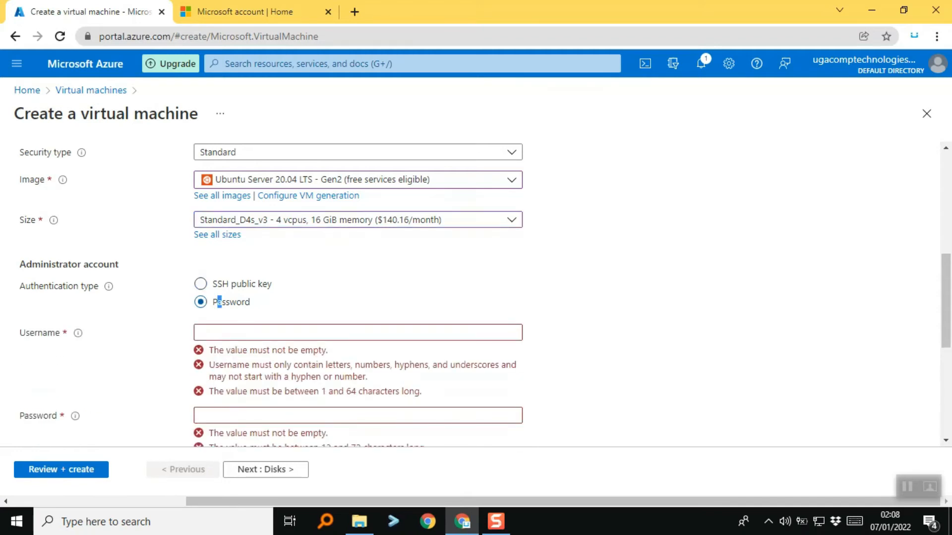
pyautogui.scroll(-2, 357, 292)
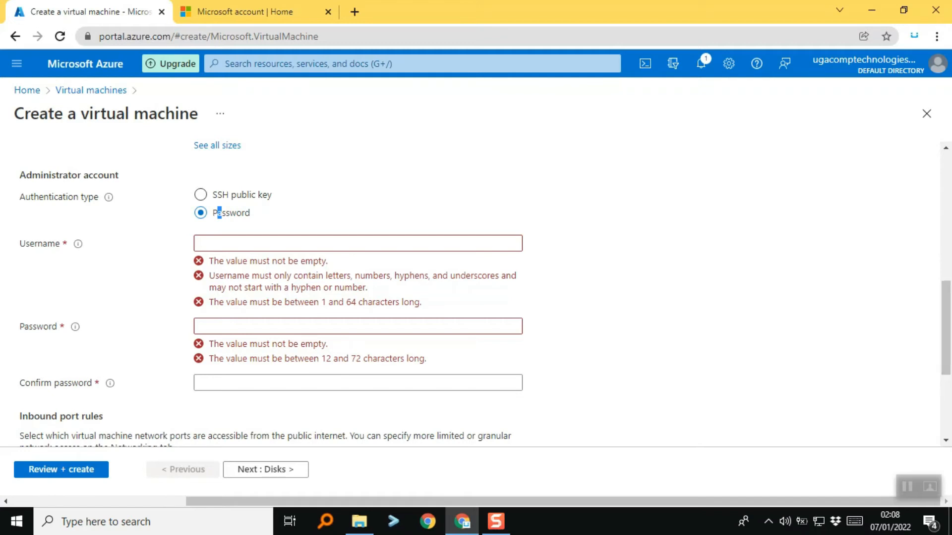
# Step: Enter the administrator account's username
pyautogui.press('Tab')
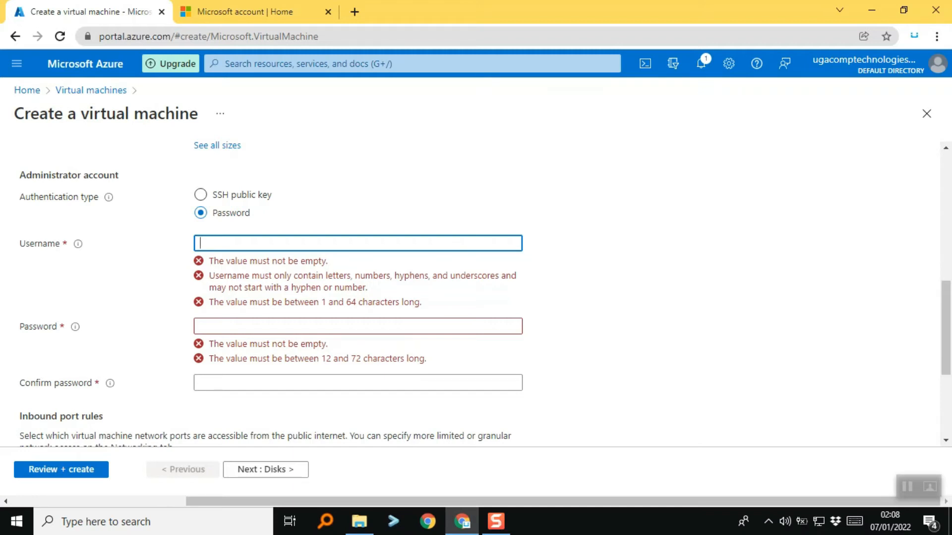
pyautogui.press('Tab')
pyautogui.click(358, 244)
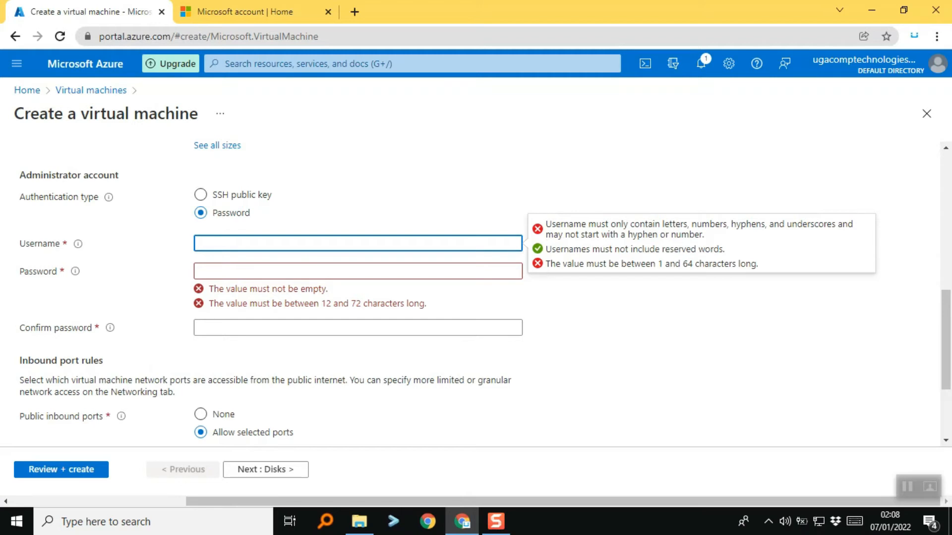
pyautogui.write('elia')
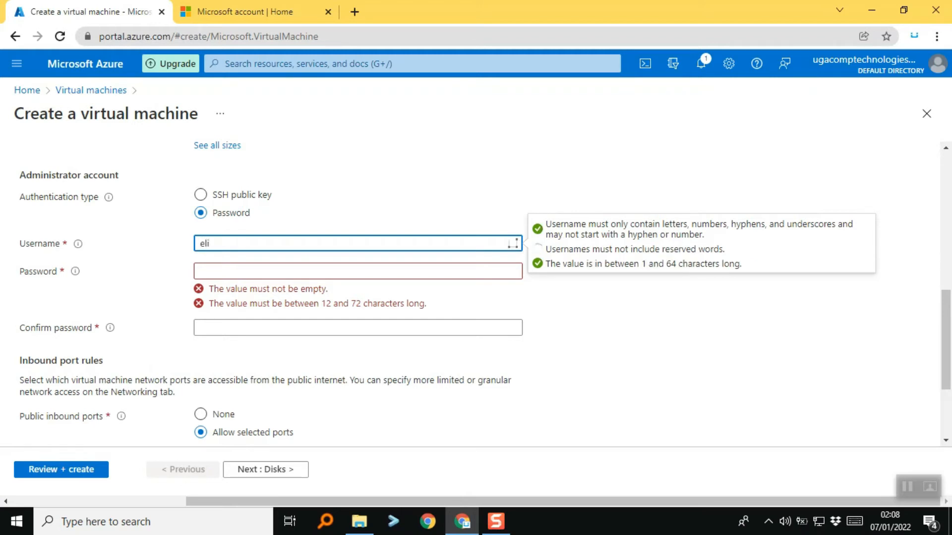
pyautogui.press('BackSpace')
pyautogui.write('hag')
pyautogui.press('BackSpace')
pyautogui.press('BackSpace')
pyautogui.press('BackSpace')
pyautogui.write('jah')
pyautogui.press('Tab')
# Step: Try to set an eight-character password for the administrator account, repeating it in the Confirm password field
pyautogui.click(200, 271)
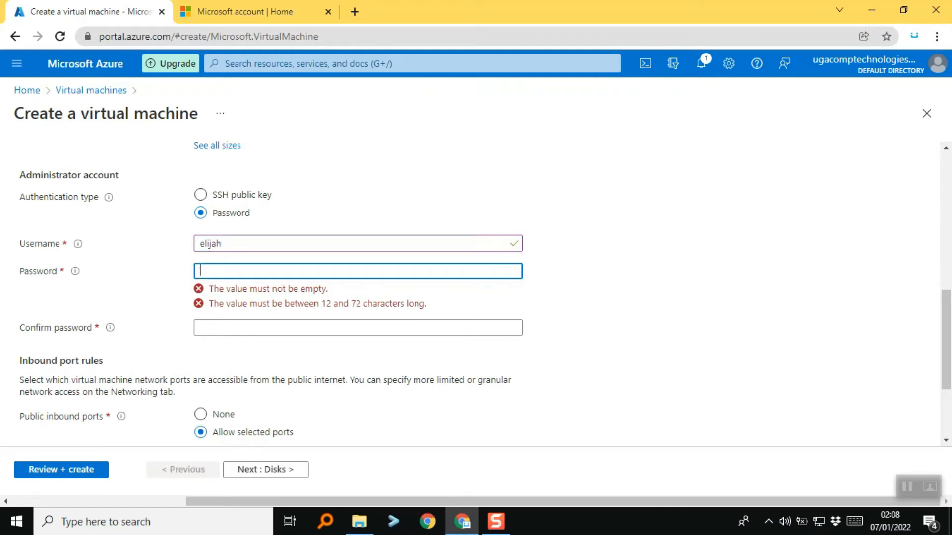
pyautogui.write('•••••')
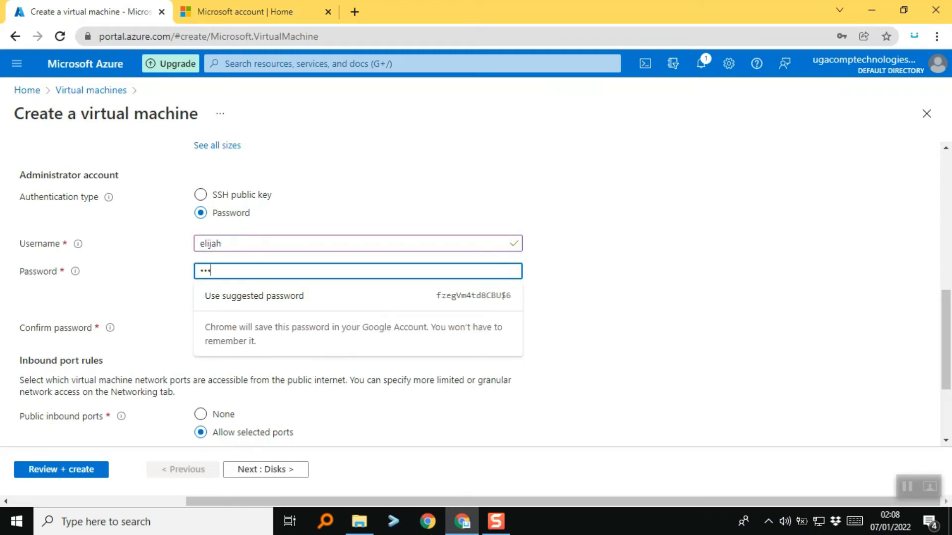
pyautogui.write('•••')
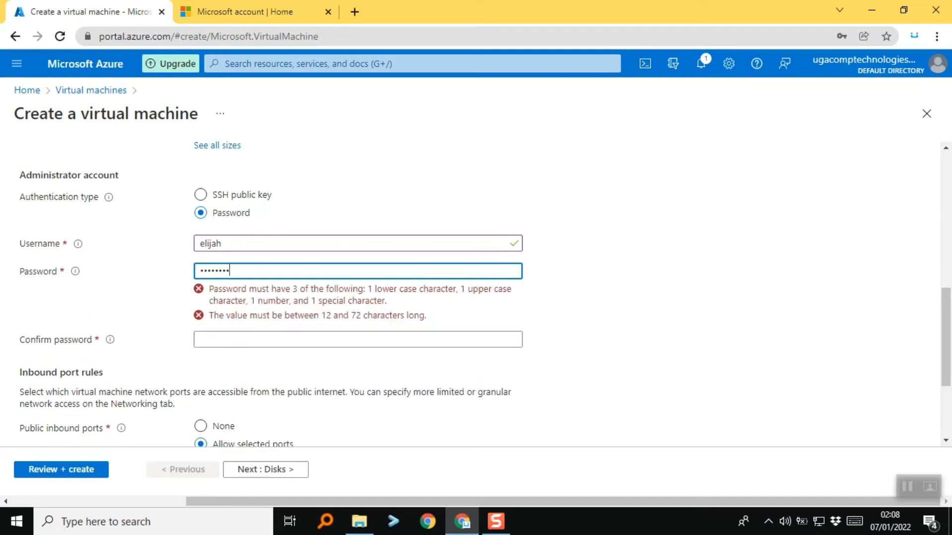
pyautogui.click(200, 313)
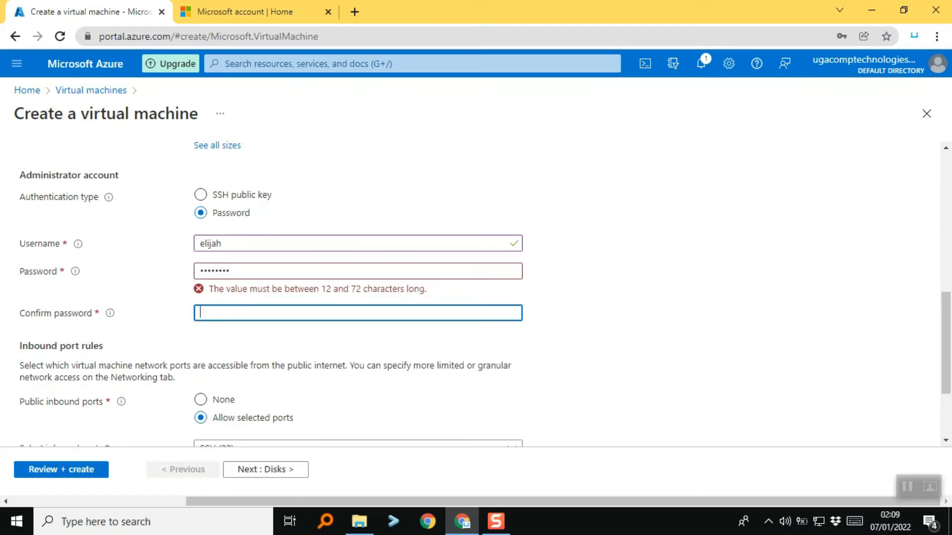
pyautogui.write('••••••••')
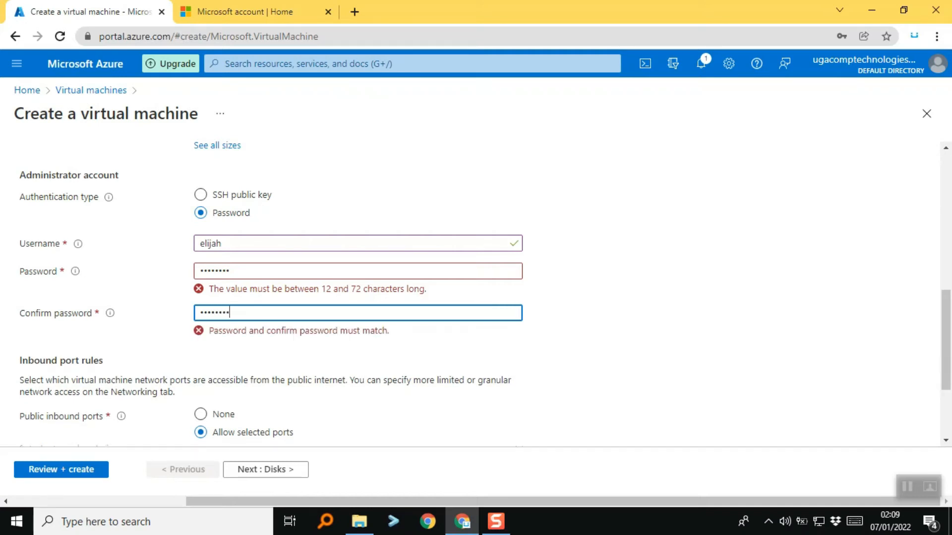
pyautogui.press('Tab')
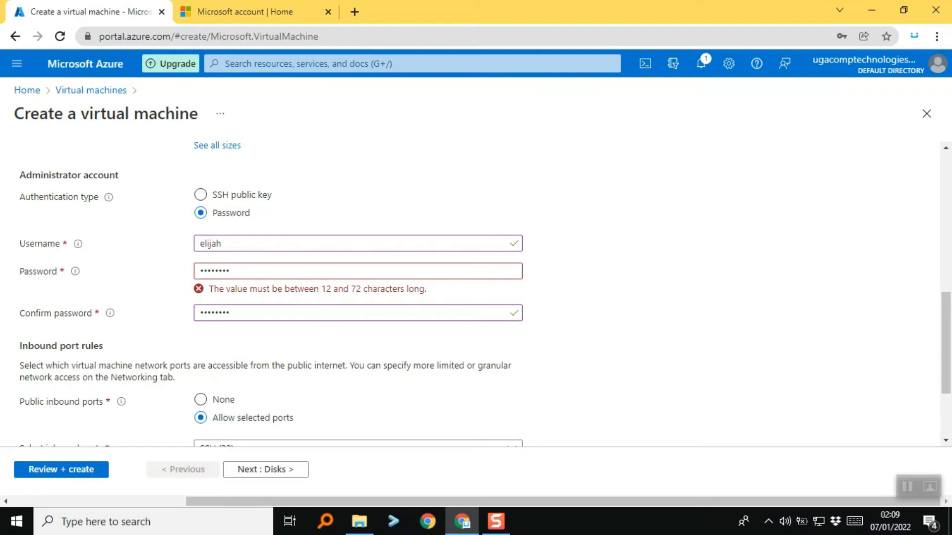
# Step: Replace the administrator account's password with a longer one that meets the 12 to 72 character requirement
pyautogui.click(238, 272)
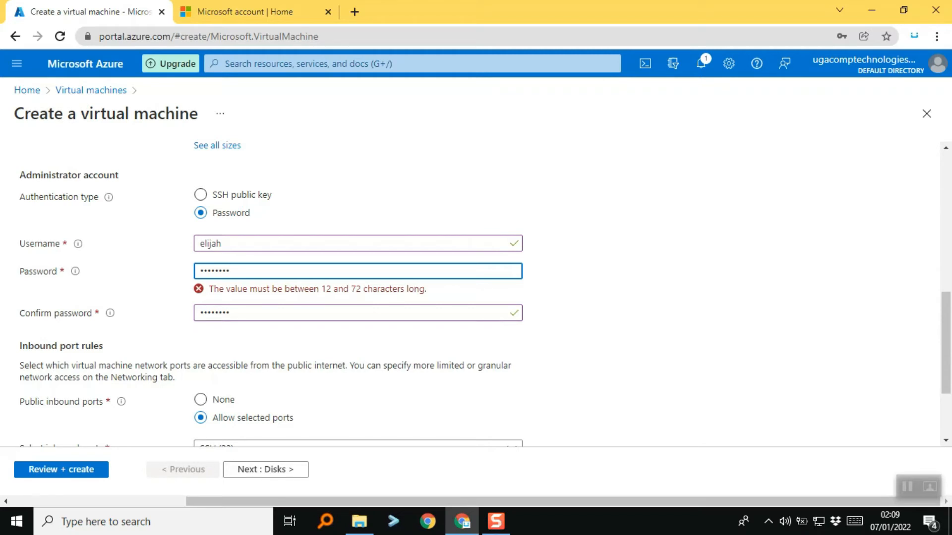
pyautogui.press('BackSpace')
pyautogui.press('BackSpace')
pyautogui.press('BackSpace')
pyautogui.press('BackSpace')
pyautogui.press('BackSpace')
pyautogui.press('BackSpace')
pyautogui.press('BackSpace')
pyautogui.press('BackSpace')
pyautogui.write('•••••')
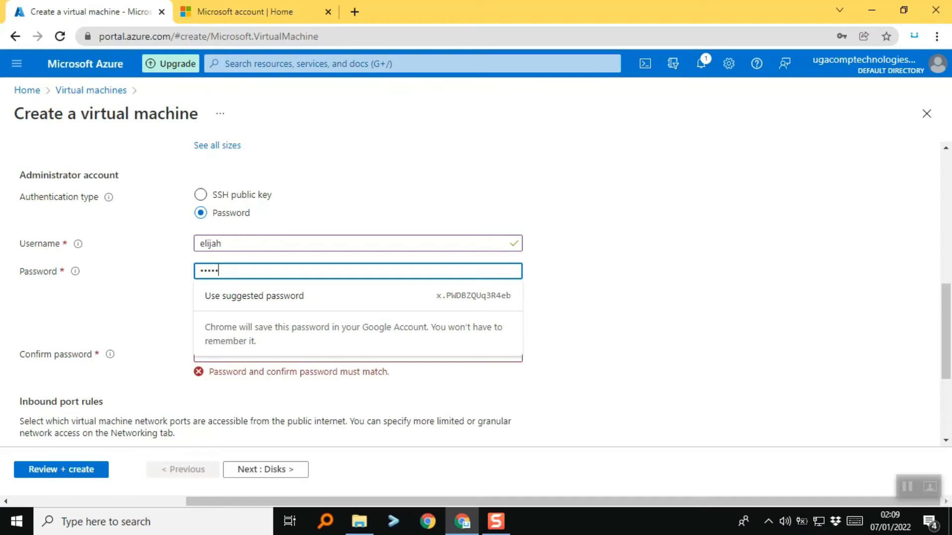
pyautogui.write('••••')
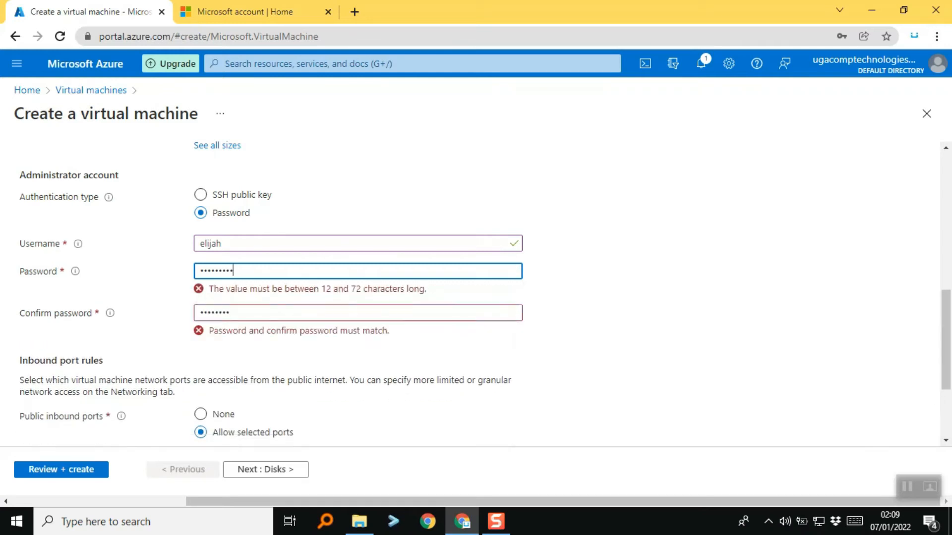
pyautogui.write('•••••')
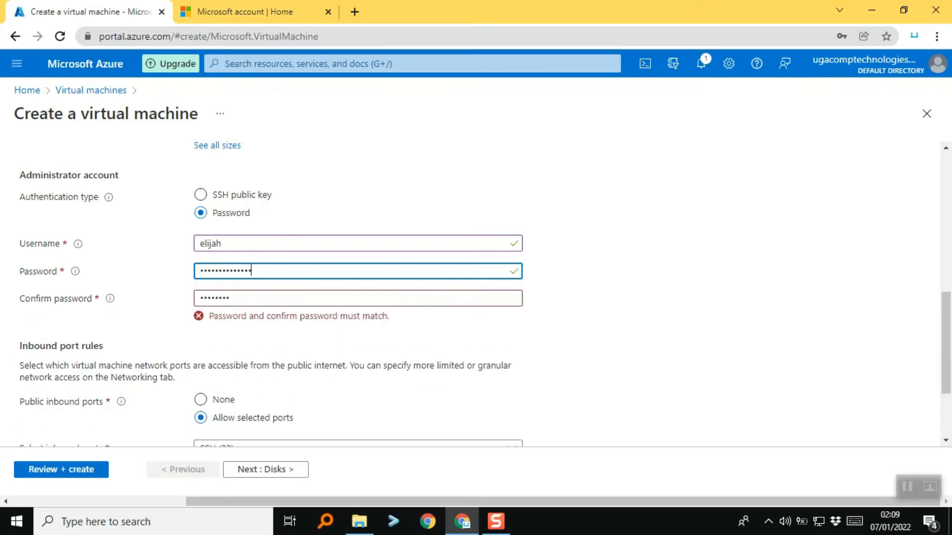
pyautogui.write('••')
pyautogui.press('Tab')
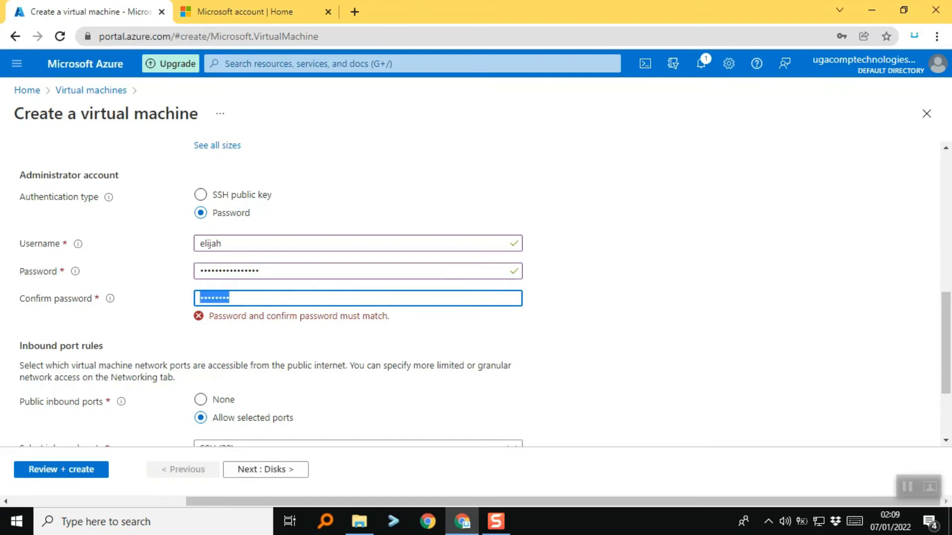
# Step: Try to repeat the new administrator password in the Confirm password field, clearing the mistyped entry
pyautogui.press('BackSpace')
pyautogui.write('•••••')
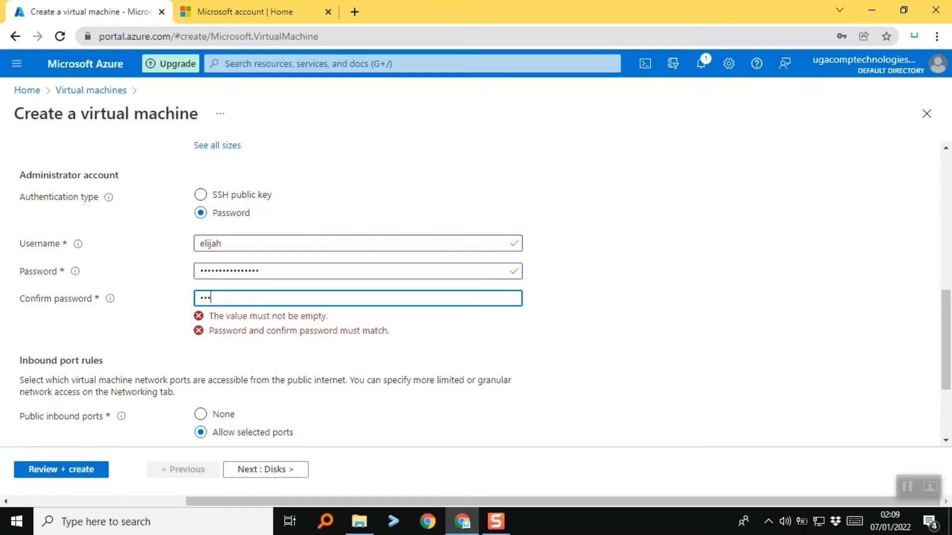
pyautogui.write('•••')
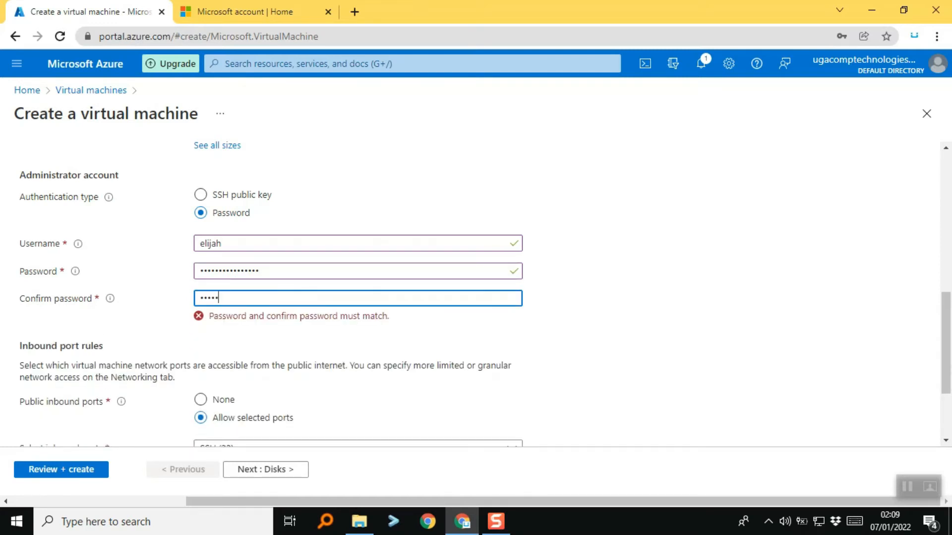
pyautogui.write('•••••')
pyautogui.press('BackSpace')
pyautogui.press('BackSpace')
pyautogui.press('BackSpace')
pyautogui.press('BackSpace')
pyautogui.press('BackSpace')
pyautogui.press('BackSpace')
pyautogui.press('BackSpace')
pyautogui.press('BackSpace')
pyautogui.press('BackSpace')
pyautogui.press('BackSpace')
pyautogui.press('BackSpace')
pyautogui.press('BackSpace')
pyautogui.press('BackSpace')
# Step: Enter the administrator account's new password in the Confirm password field
pyautogui.write('••••••')
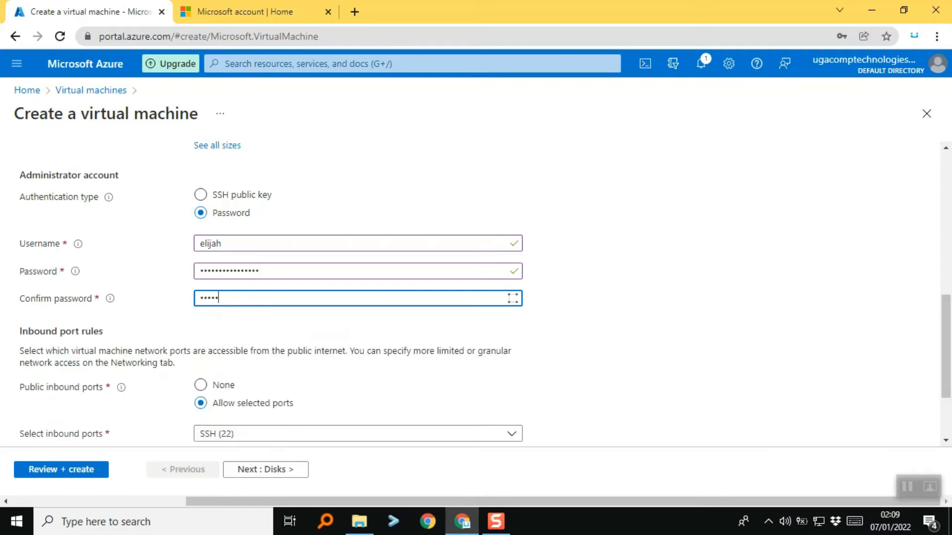
pyautogui.write('•••••••••')
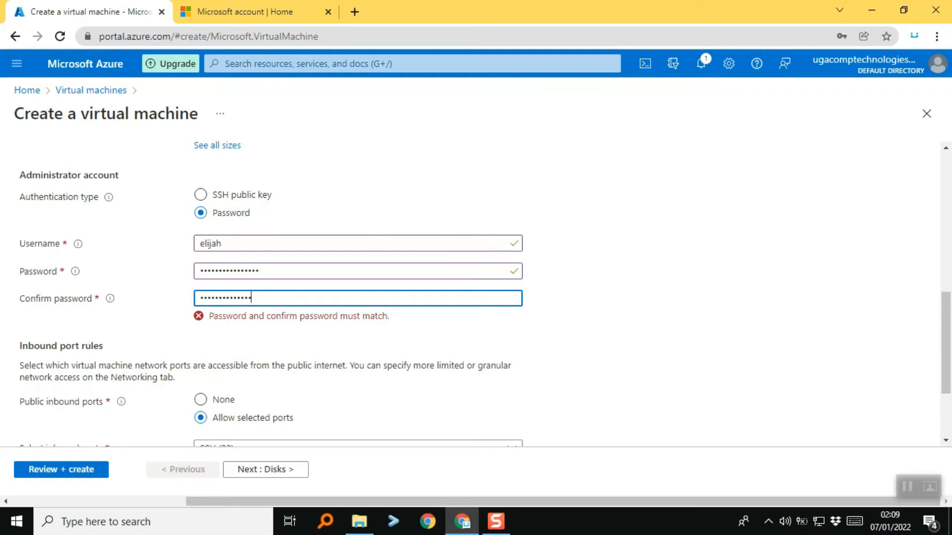
pyautogui.write('•')
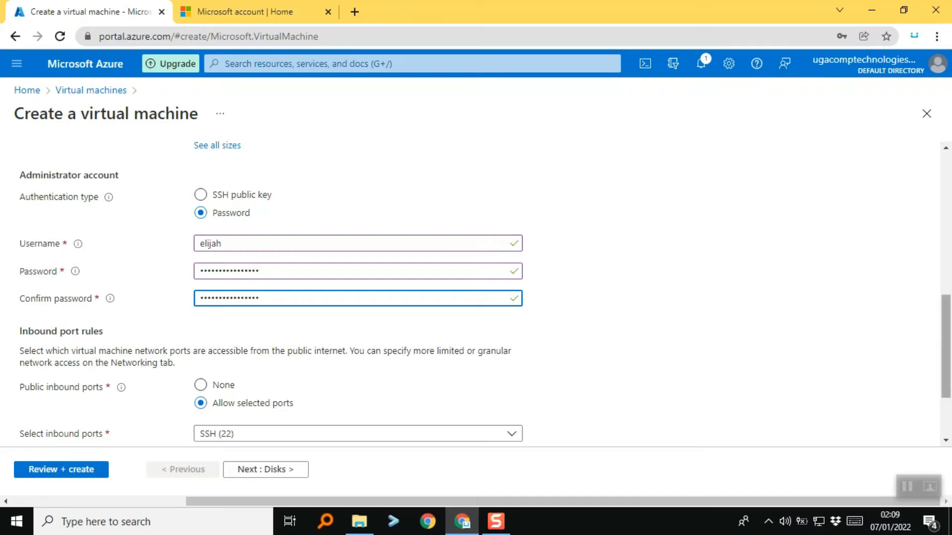
# Step: Leave inbound port SSH (22) allowed, proceed to the disk settings, and decline saving the password in the browser
pyautogui.scroll(-2, 476, 290)
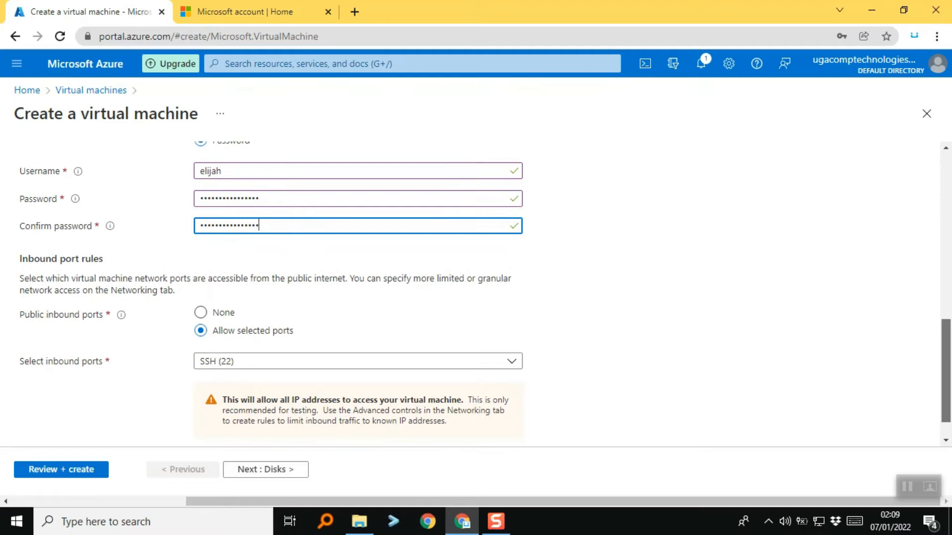
pyautogui.scroll(-1, 476, 283)
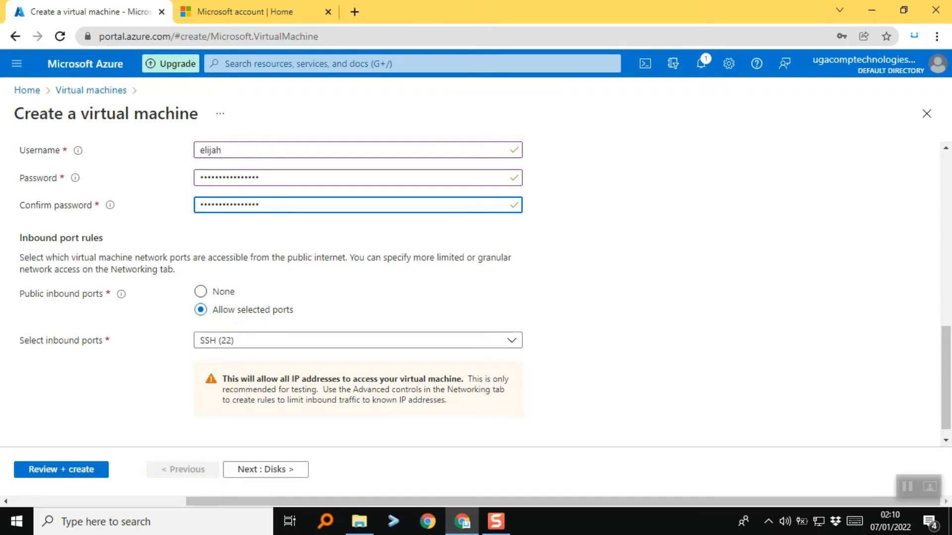
pyautogui.scroll(-1, 486, 288)
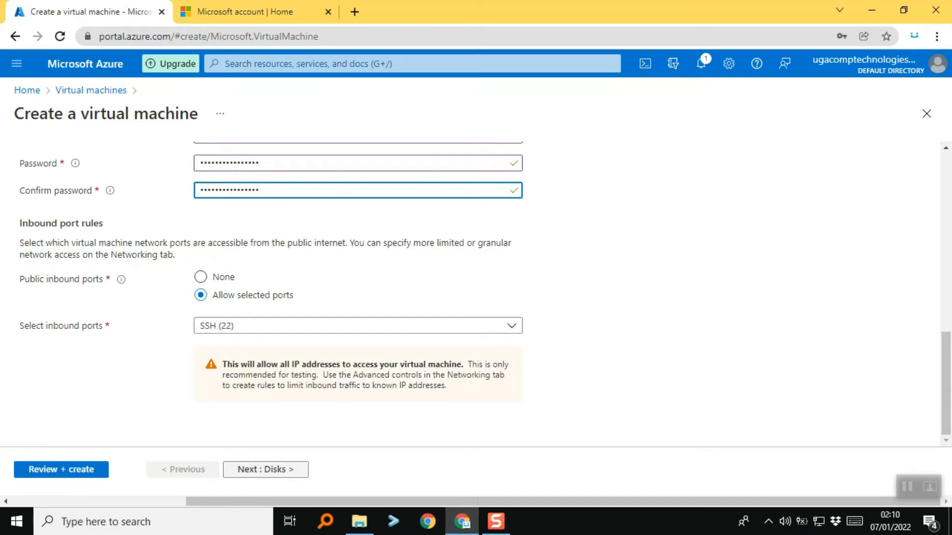
pyautogui.press('Tab')
pyautogui.press('Return')
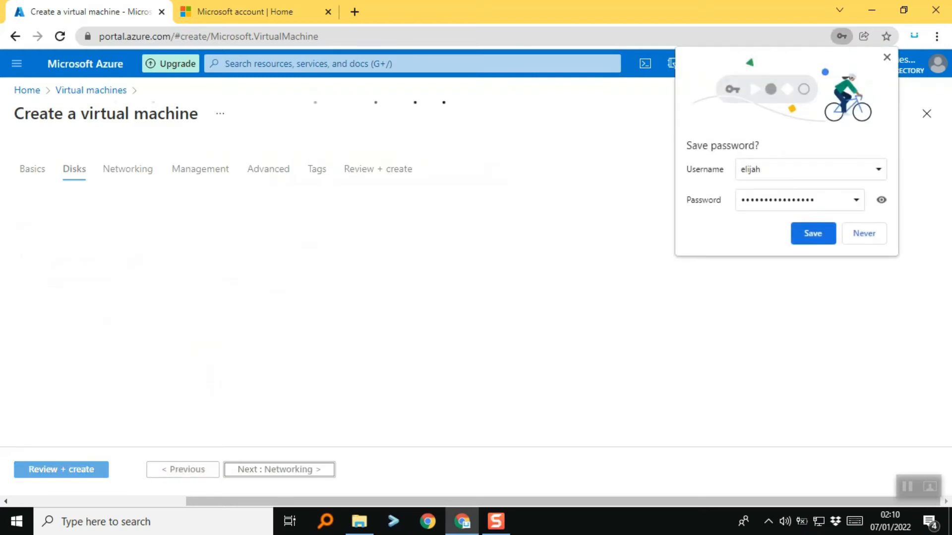
pyautogui.click(864, 233)
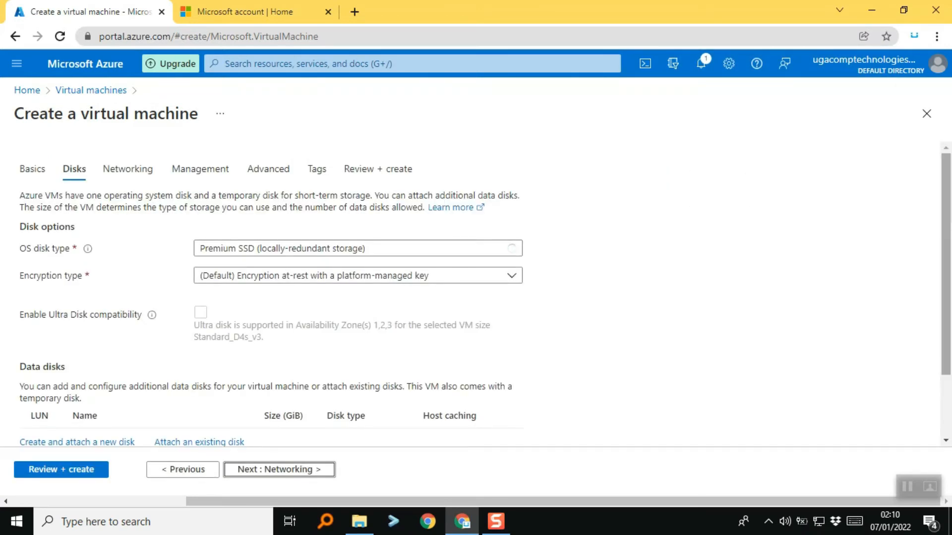
# Step: Choose Premium SSD with locally-redundant storage as the OS disk type
pyautogui.scroll(-1, 485, 298)
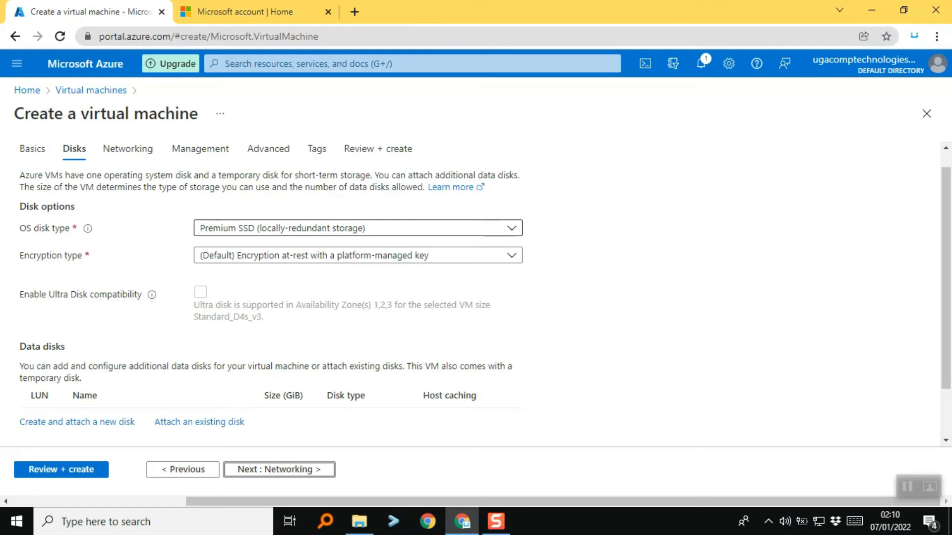
pyautogui.click(357, 228)
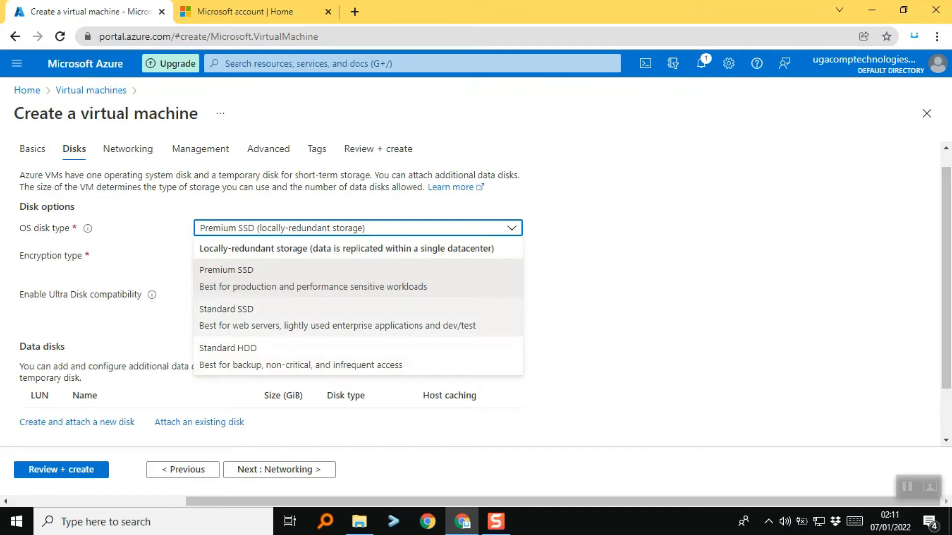
pyautogui.click(278, 278)
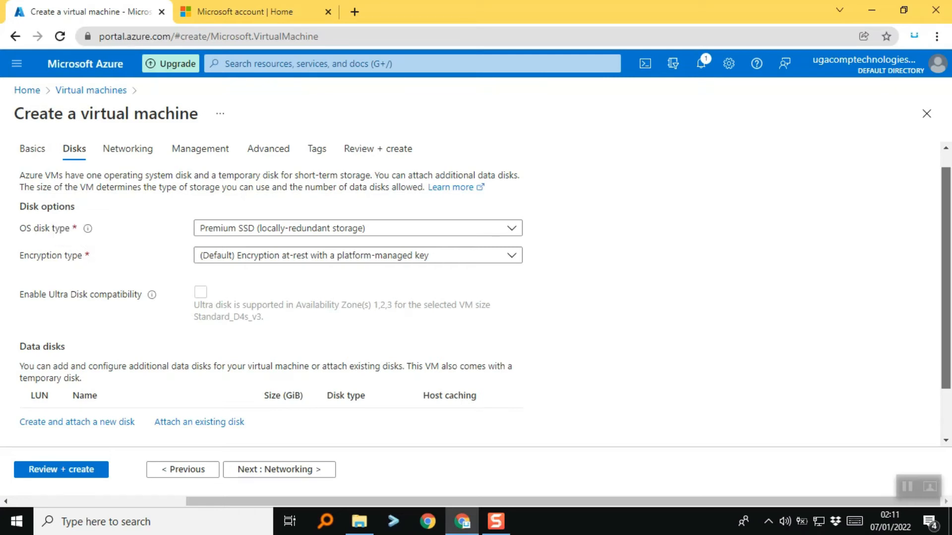
pyautogui.scroll(-1, 268, 298)
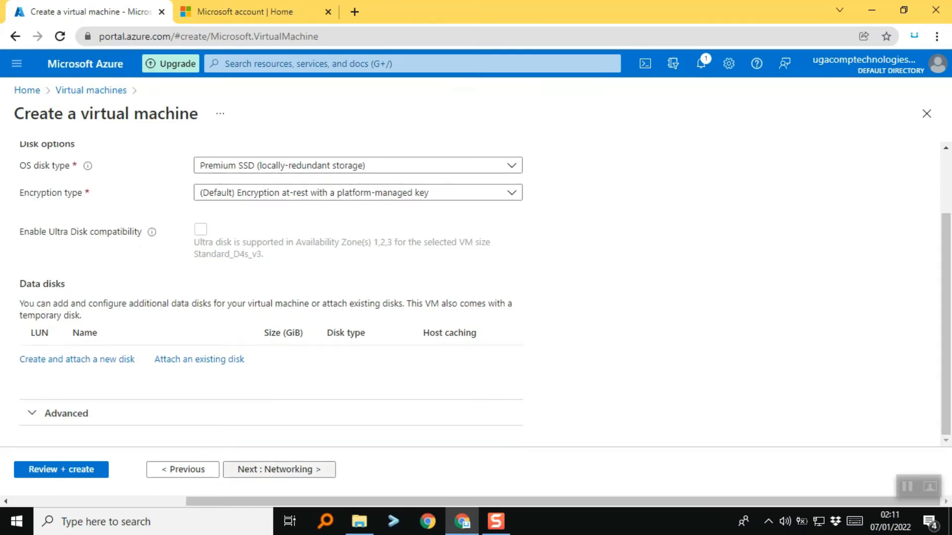
# Step: Proceed to the networking settings and review the virtual network, public IP, security group and inbound port options without changing them
pyautogui.click(279, 469)
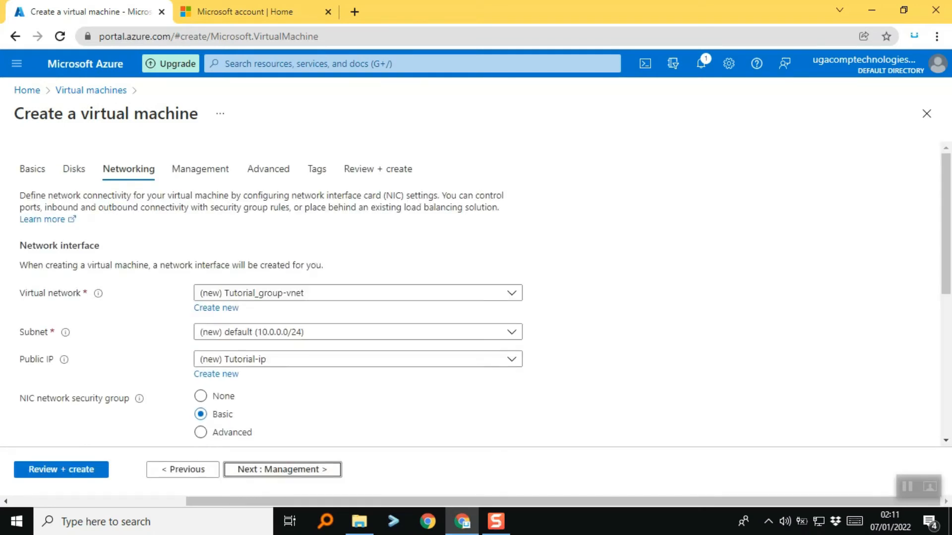
pyautogui.scroll(-3, 475, 297)
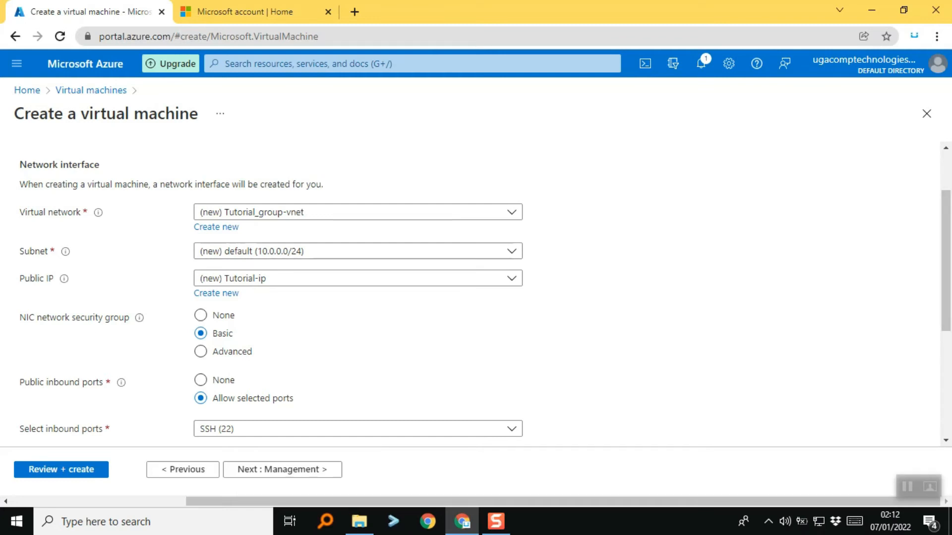
pyautogui.scroll(-2, 476, 293)
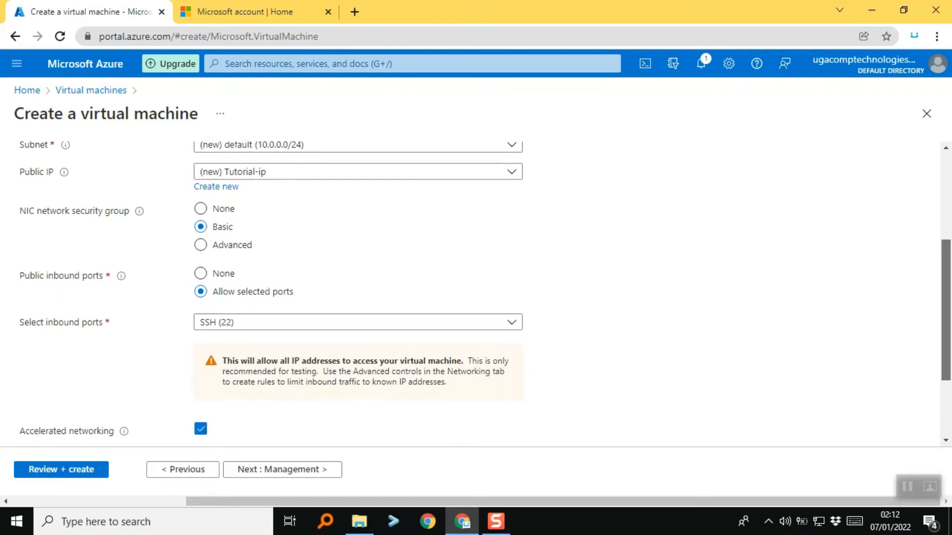
pyautogui.moveTo(946, 310); pyautogui.dragTo(946, 321)
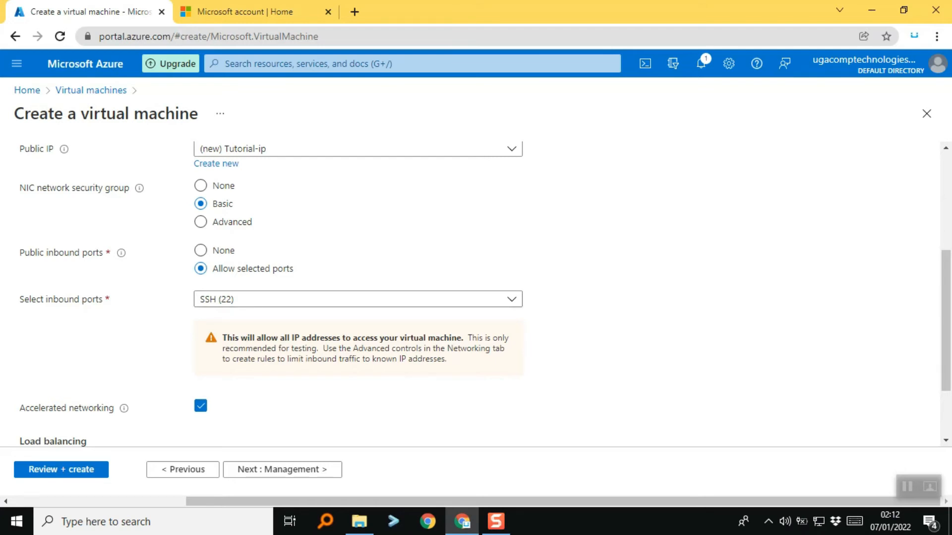
# Step: Proceed to the management settings and review the Security Center, boot diagnostics and identity options
pyautogui.click(282, 469)
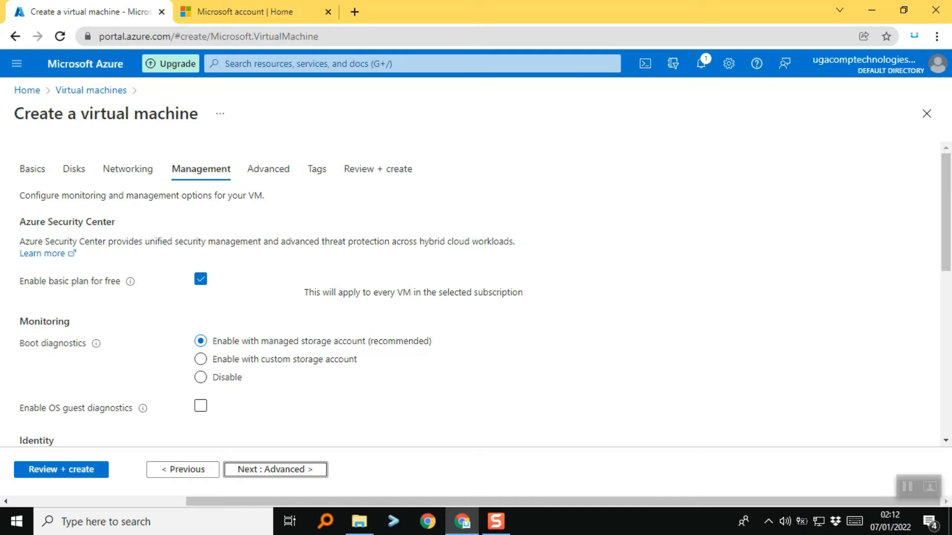
pyautogui.scroll(-5, 476, 298)
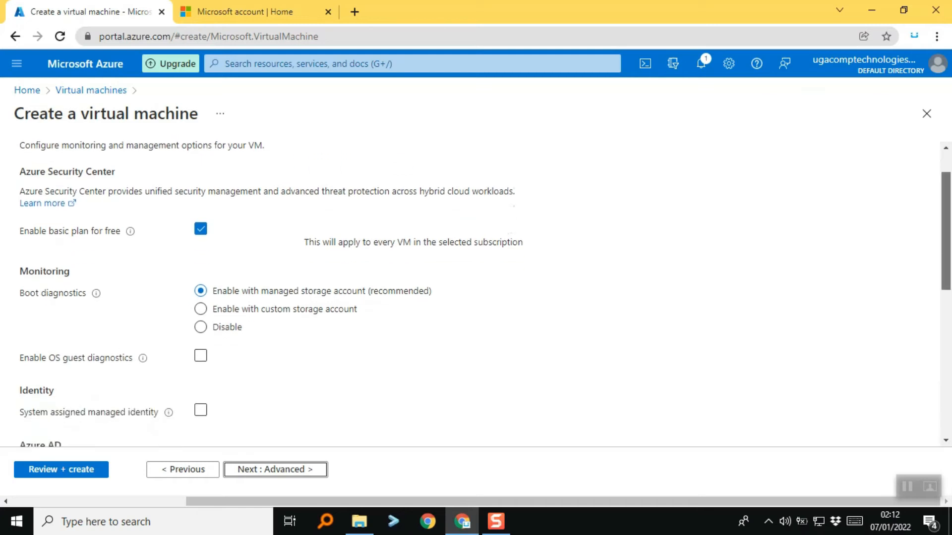
pyautogui.scroll(4, 476, 292)
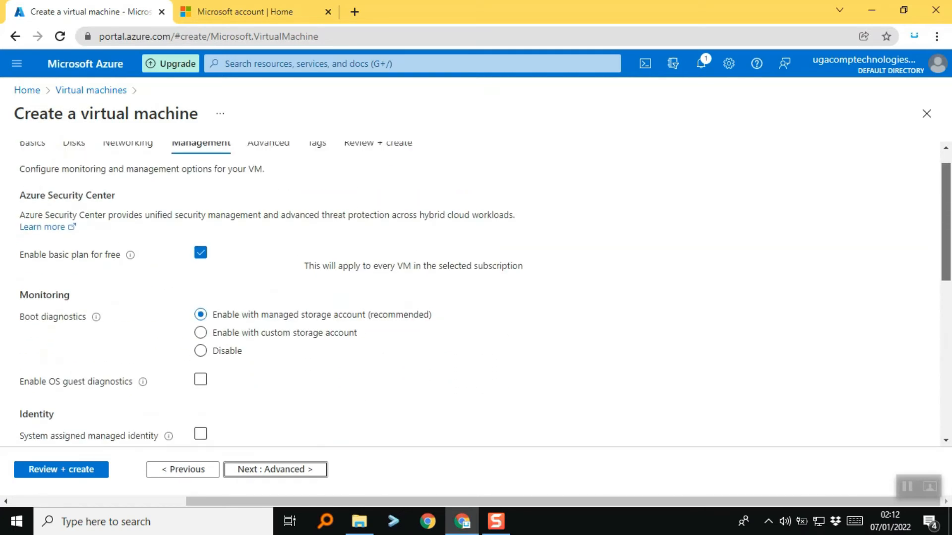
# Step: Review the Azure AD login, auto-shutdown, backup and guest OS update options without changing them, and proceed to the advanced settings
pyautogui.scroll(-1, 476, 292)
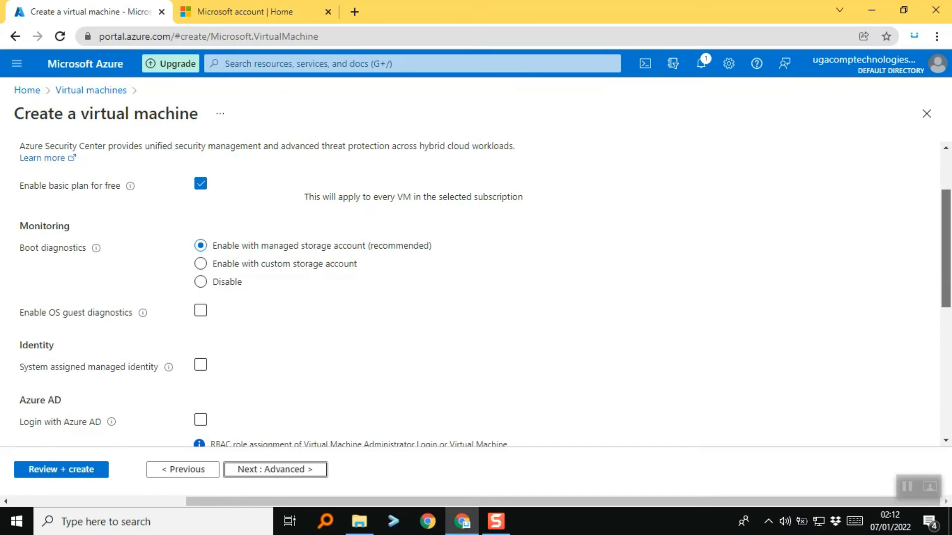
pyautogui.scroll(-3, 476, 296)
pyautogui.scroll(-3, 475, 297)
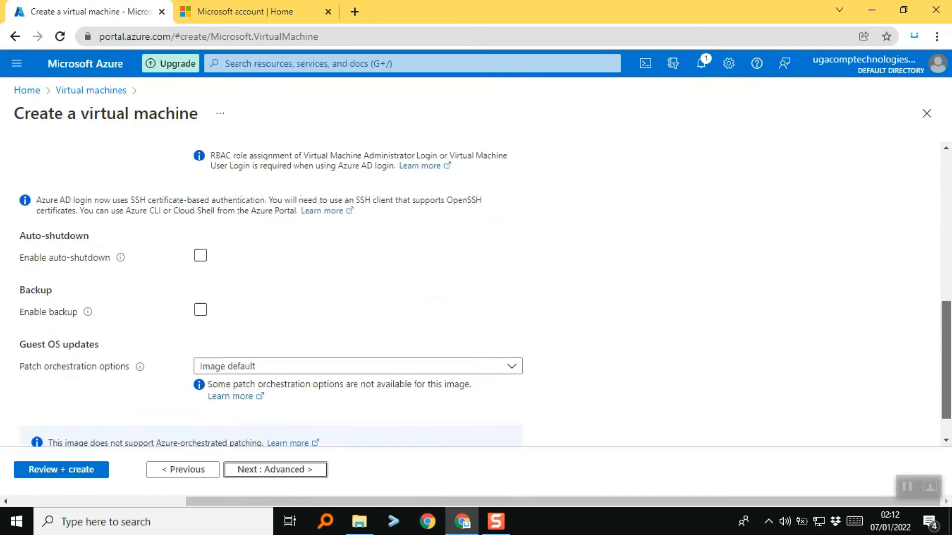
pyautogui.scroll(-1, 476, 296)
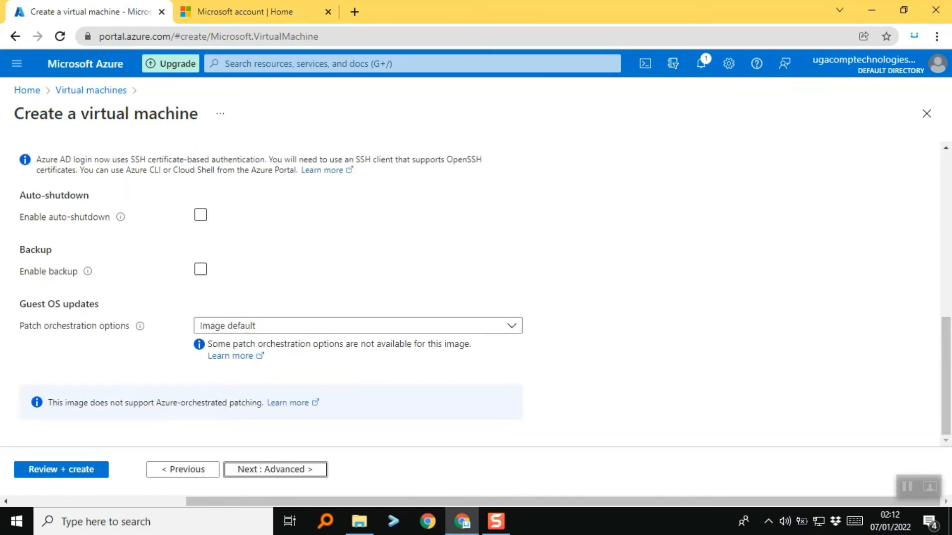
pyautogui.click(275, 470)
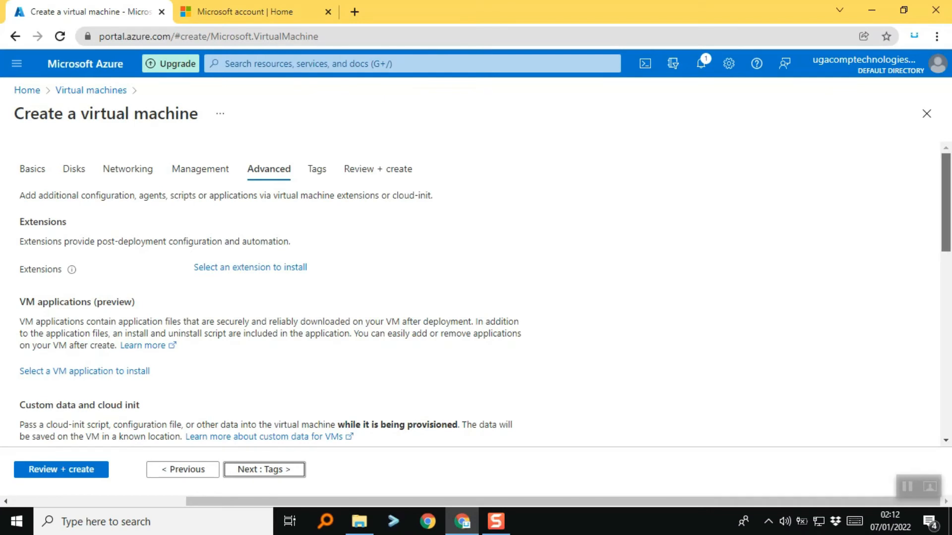
# Step: Review the advanced settings down to the proximity placement group, then proceed past the empty tags to the final review
pyautogui.scroll(-4, 476, 292)
pyautogui.scroll(-8, 476, 292)
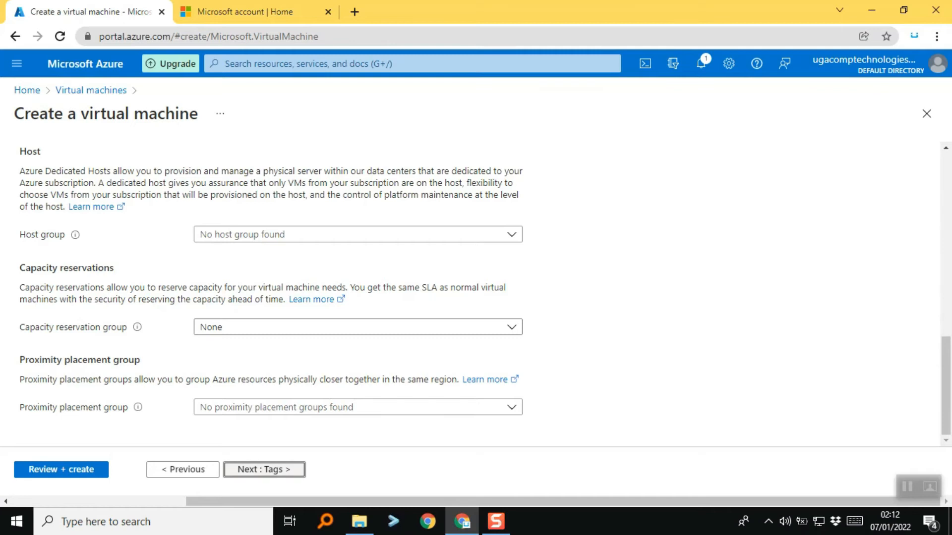
pyautogui.click(264, 469)
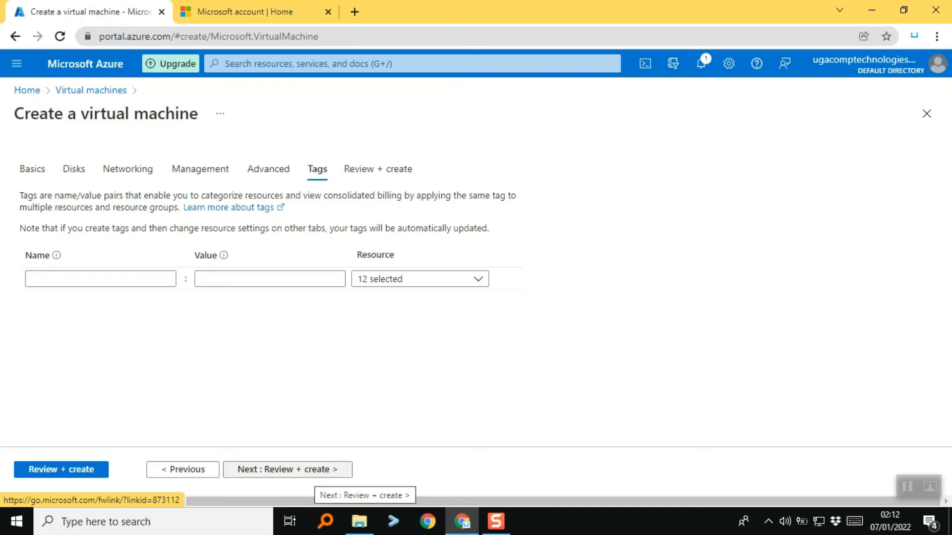
pyautogui.click(288, 470)
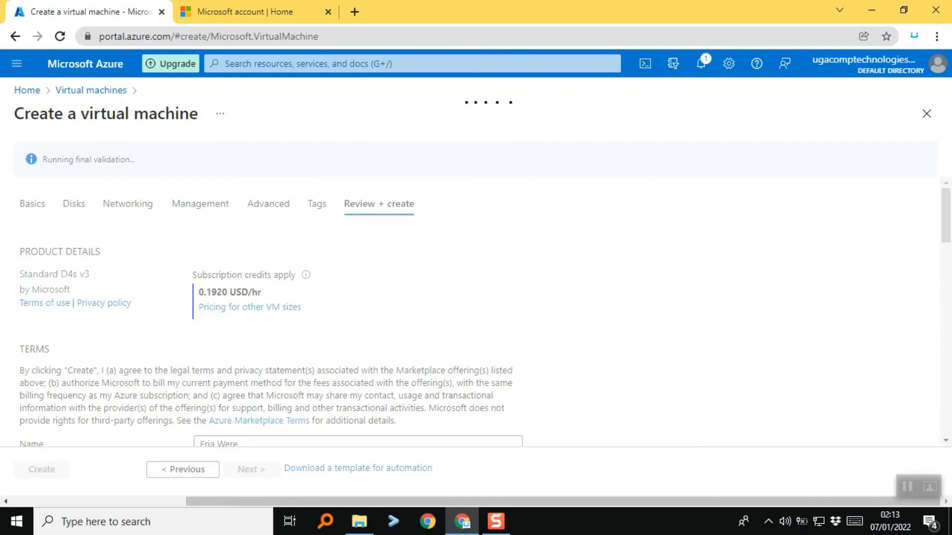
# Step: Fill in the required preferred phone number in the terms section of the final review
pyautogui.scroll(-3, 476, 311)
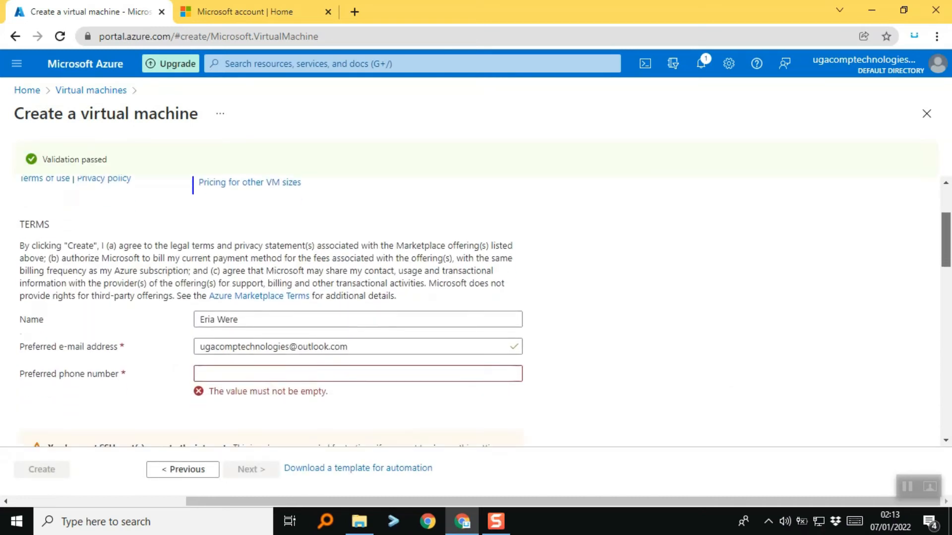
pyautogui.scroll(-1, 476, 312)
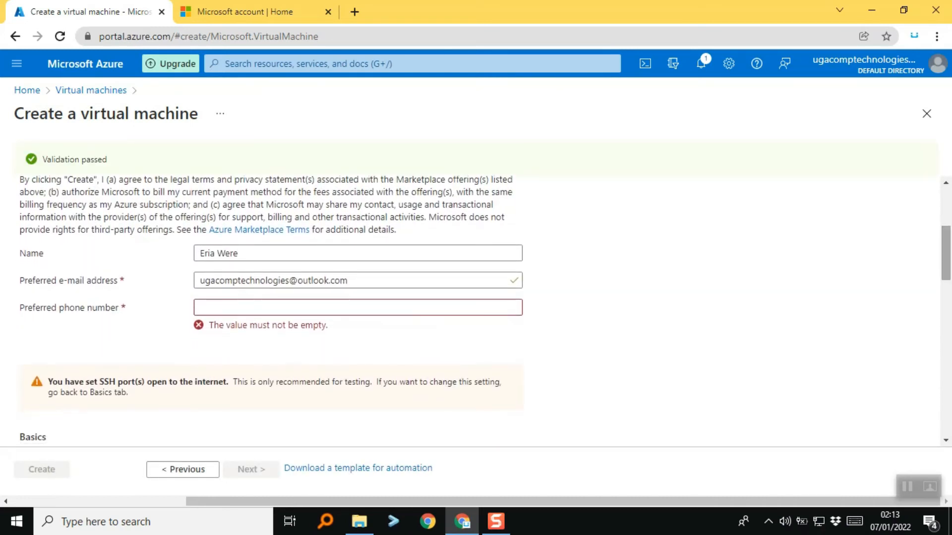
pyautogui.click(521, 308)
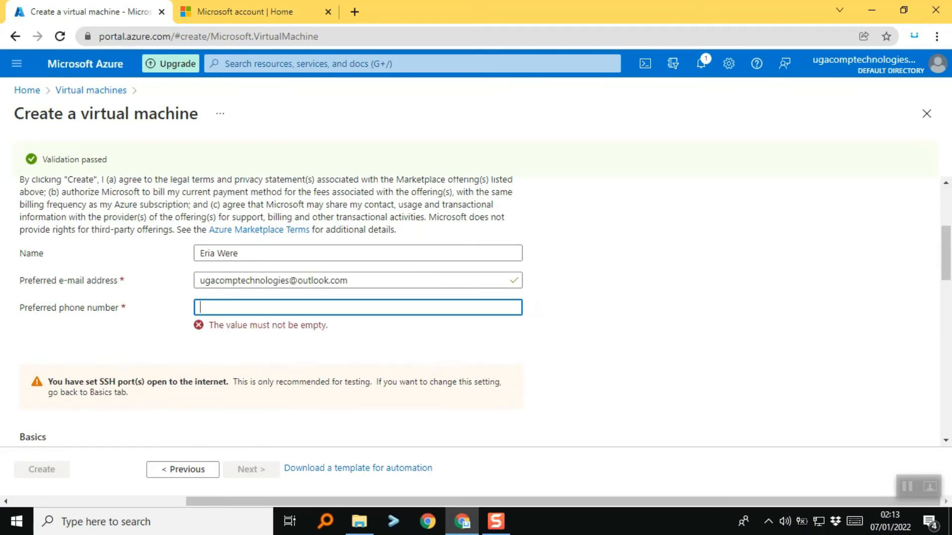
pyautogui.write('07')
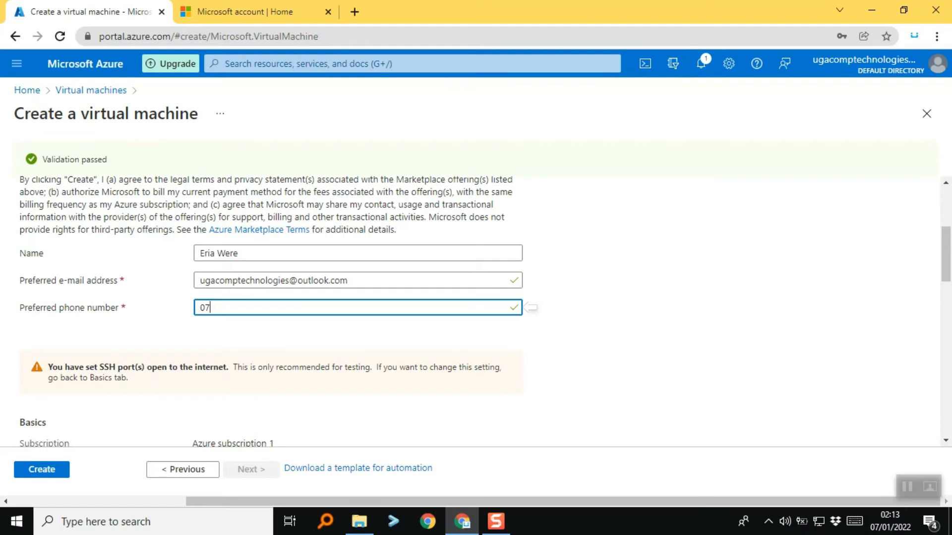
pyautogui.press('Tab')
pyautogui.click(527, 307)
pyautogui.write('1')
pyautogui.click(530, 307)
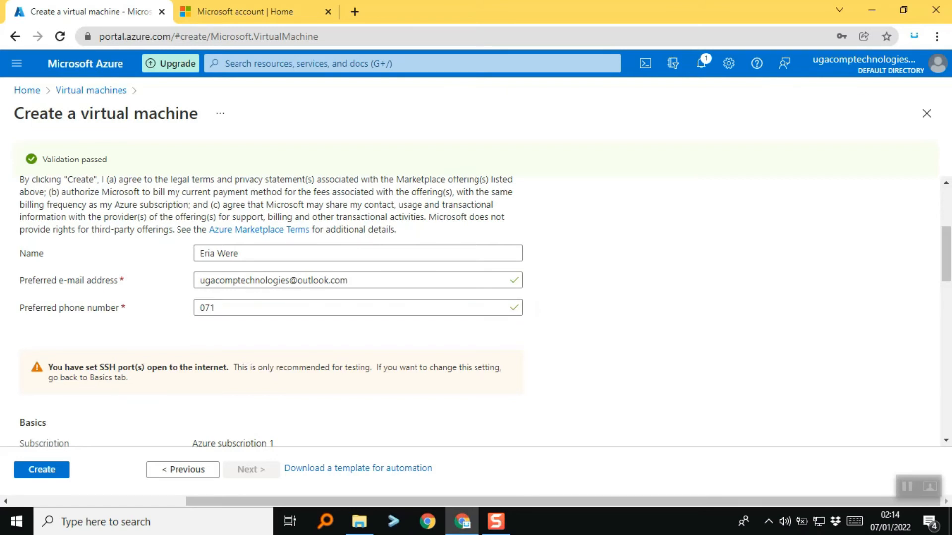
# Step: Check the configuration summary through the advanced section and create the virtual machine
pyautogui.scroll(-4, 476, 312)
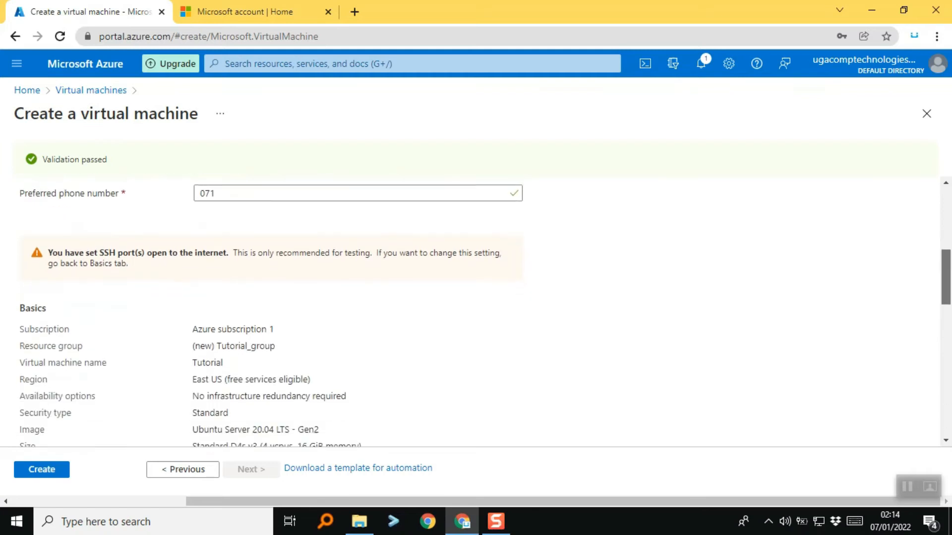
pyautogui.scroll(-12, 476, 311)
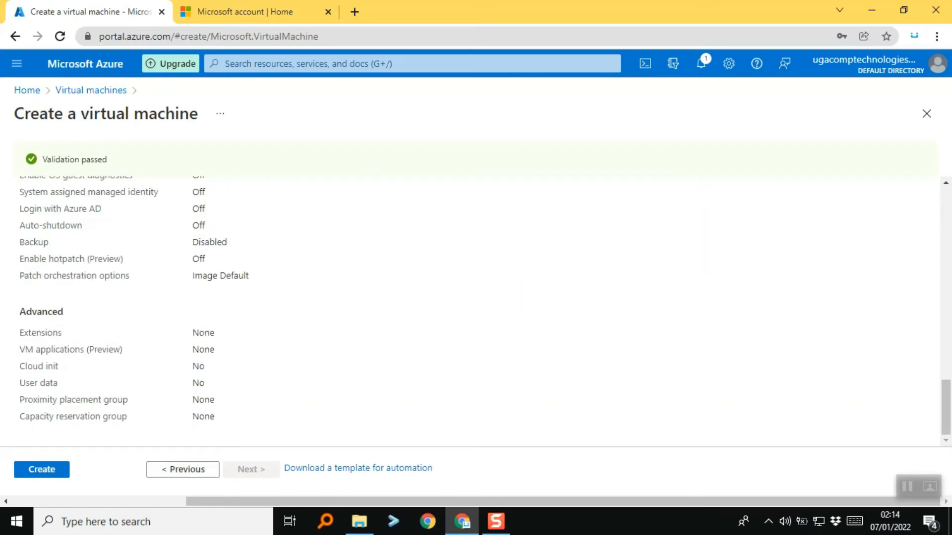
pyautogui.click(42, 470)
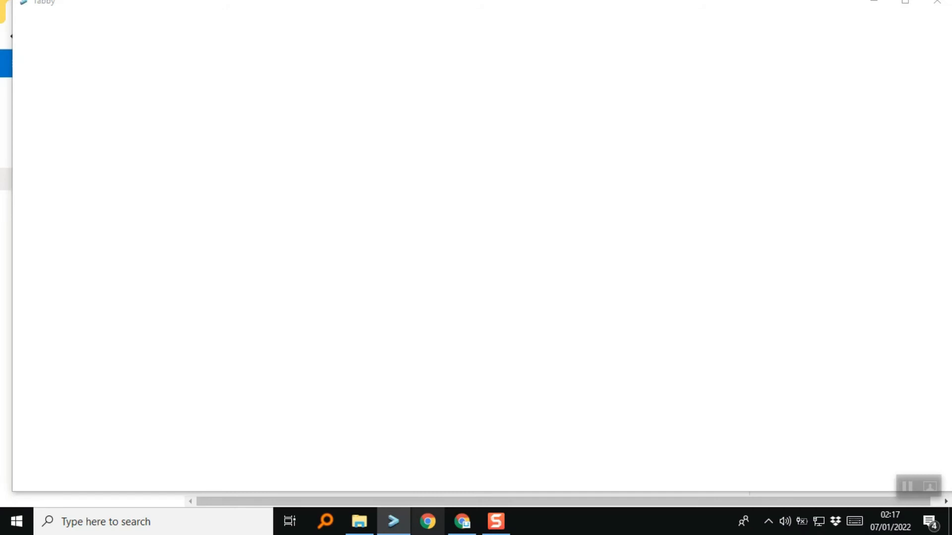
# Step: Switch from Tabby back to Chrome, open the deployed virtual machine resource and review its overview properties
pyautogui.click(462, 522)
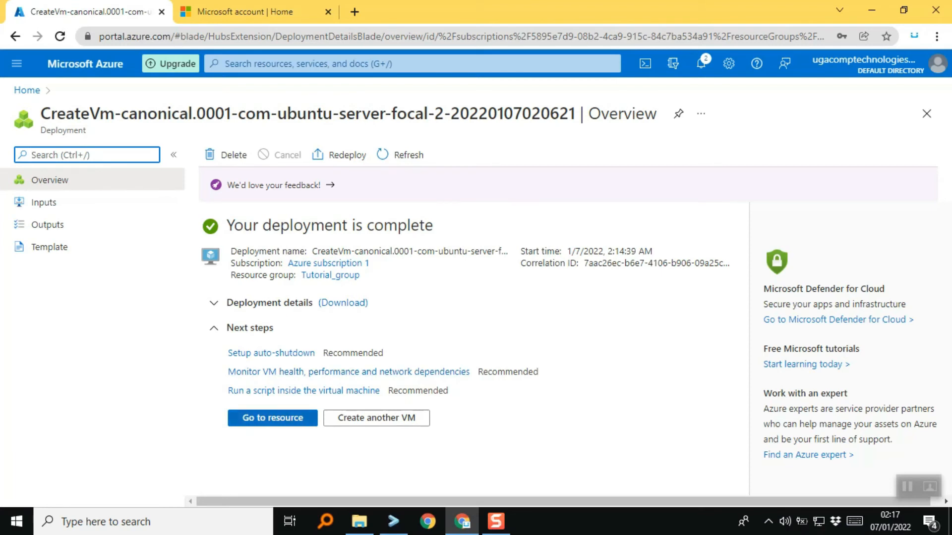
pyautogui.click(290, 419)
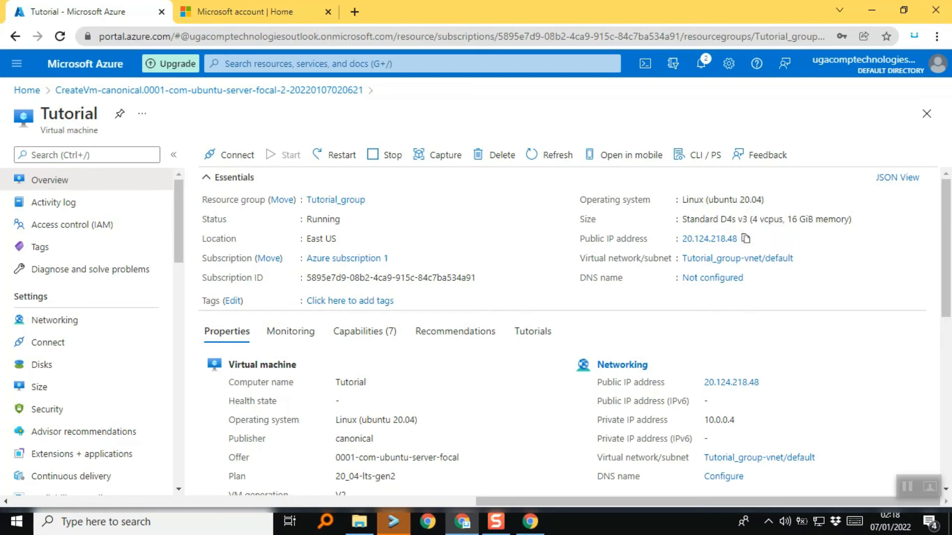
pyautogui.scroll(-1, 570, 332)
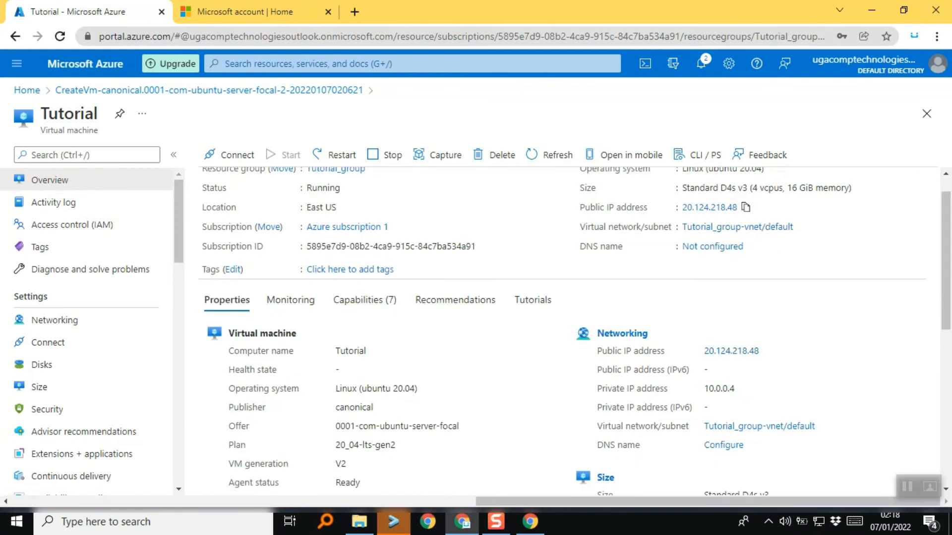
pyautogui.scroll(-3, 570, 333)
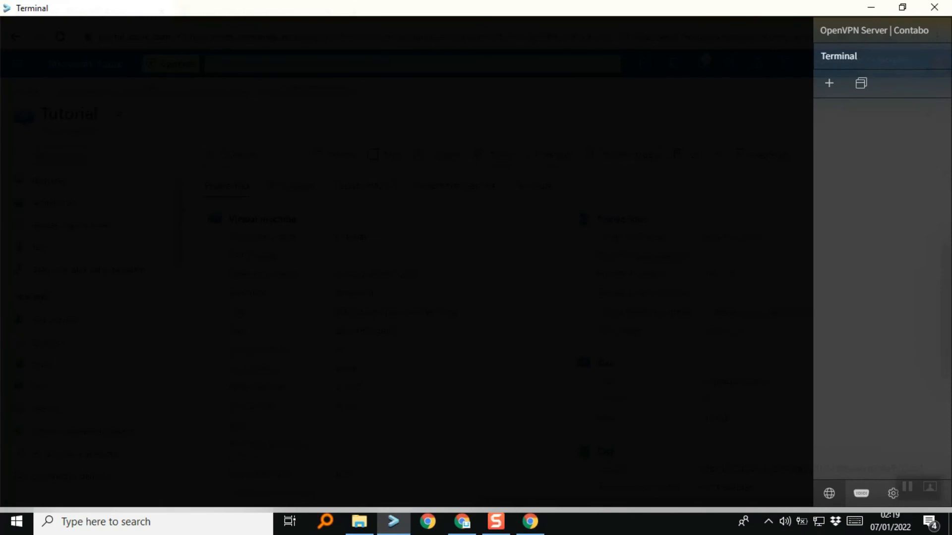
# Step: Bring up the open Chrome profile selection window and close it
pyautogui.click(530, 522)
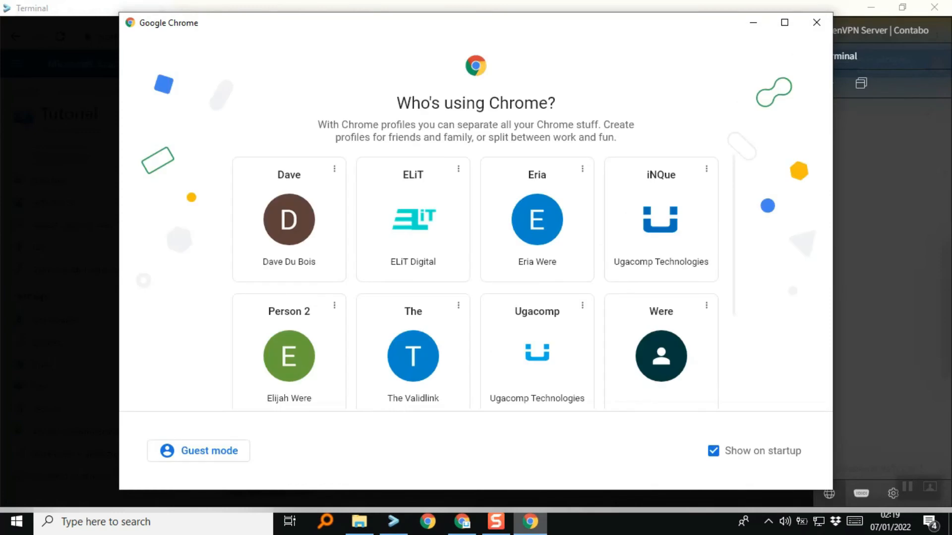
pyautogui.click(816, 22)
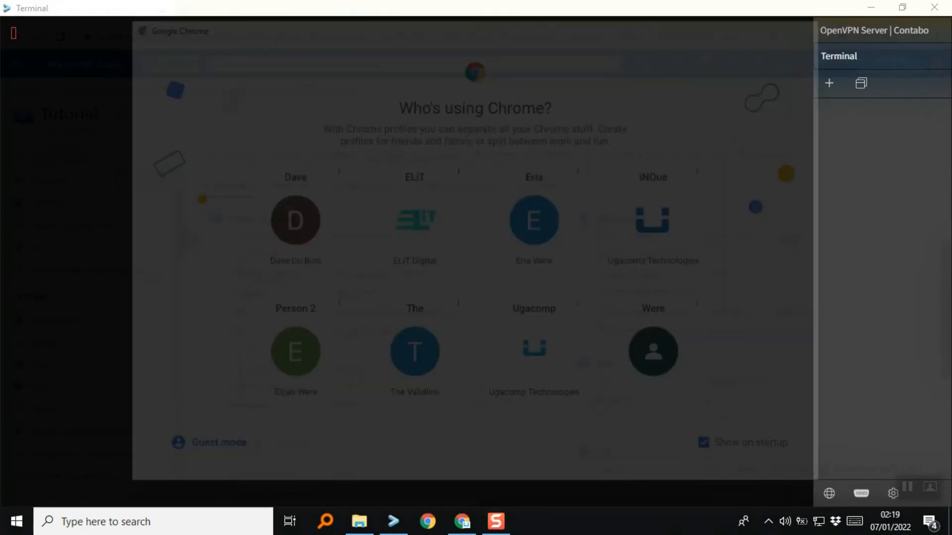